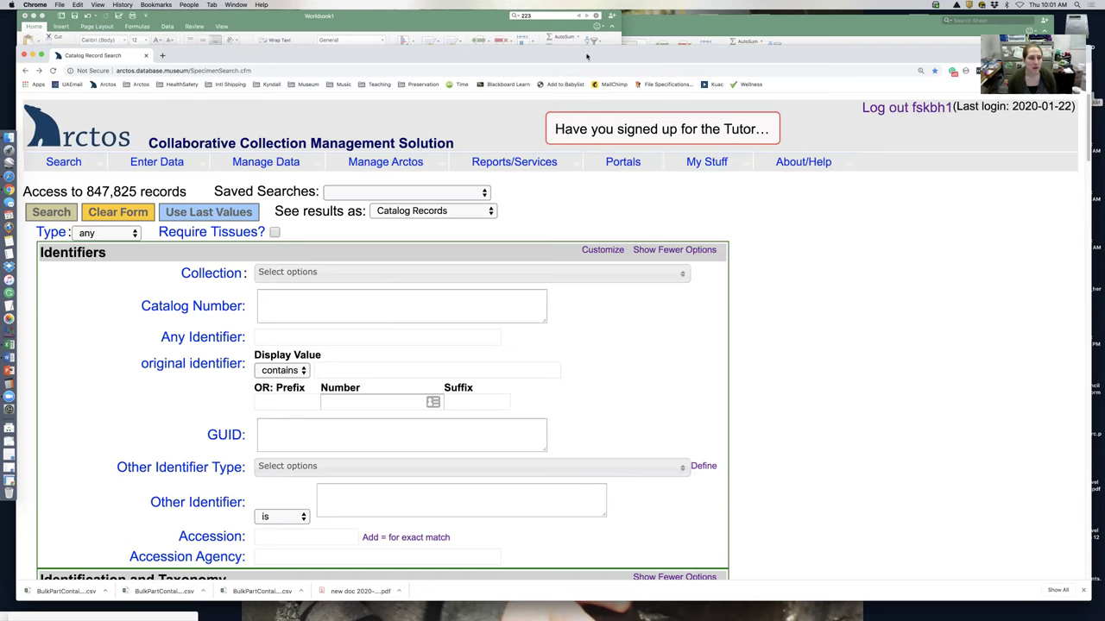
- Download the CSV template from the Parts>>Containers batch tool and open it in Excel
mouse_move(176, 173)
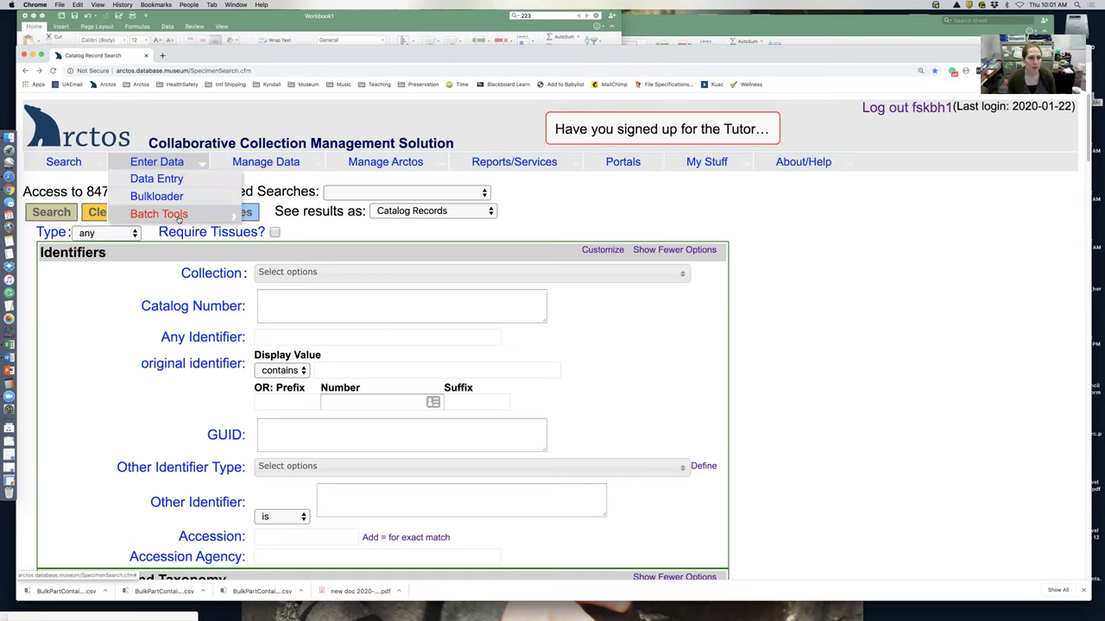
mouse_move(178, 217)
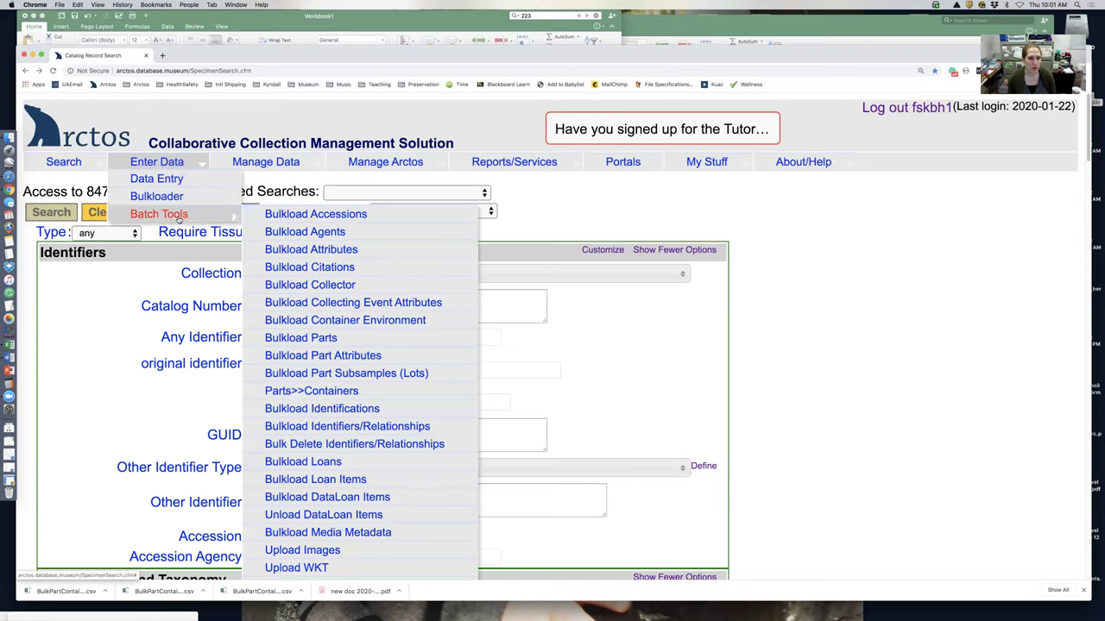
click(299, 393)
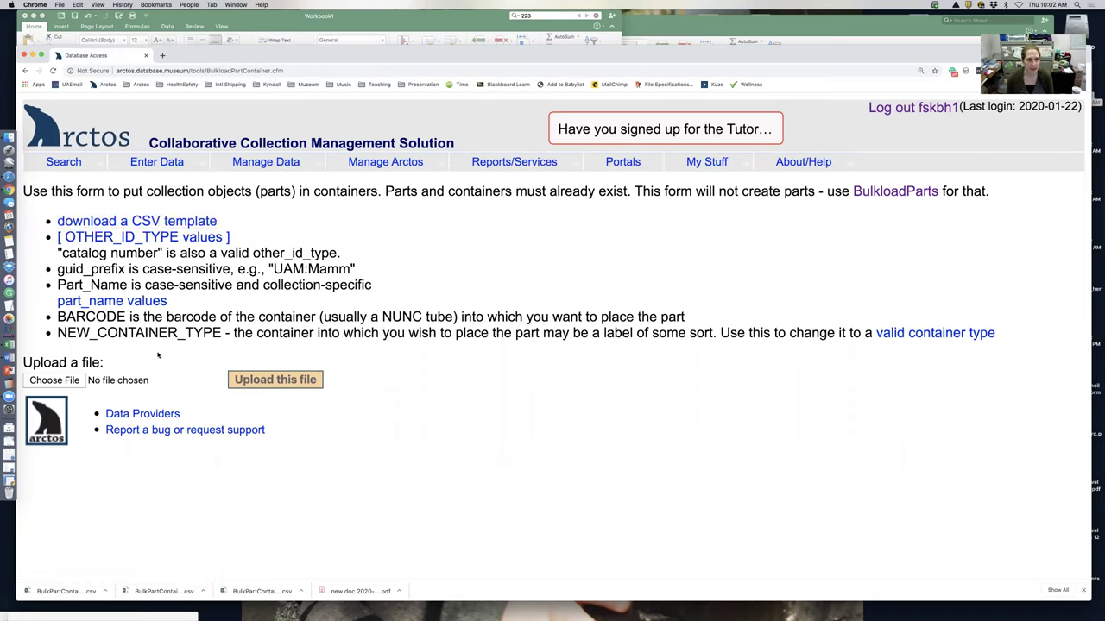
click(124, 222)
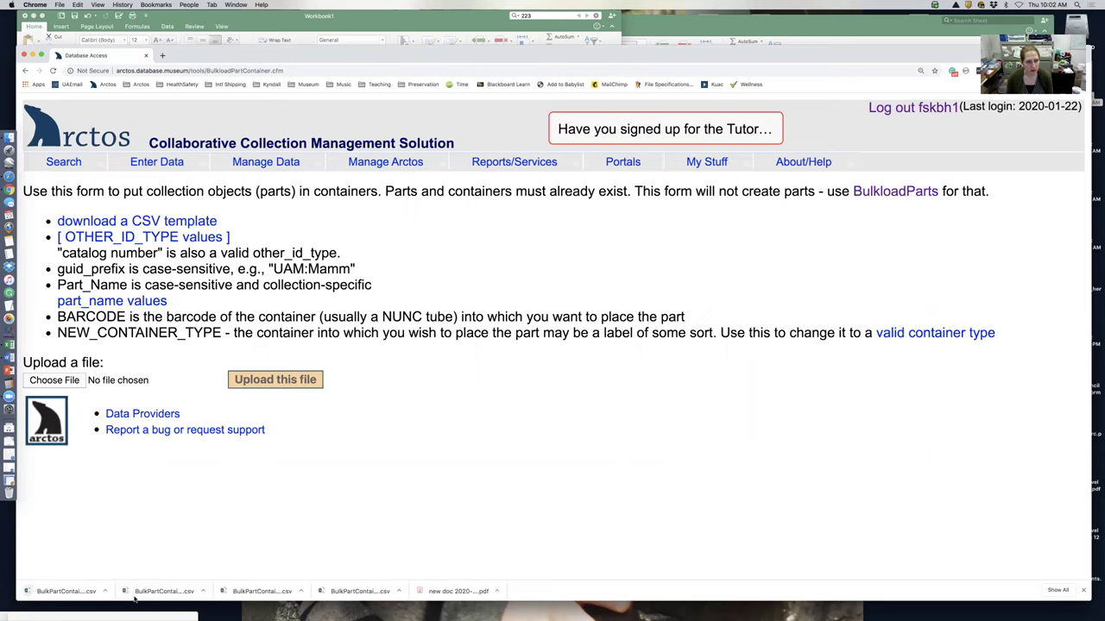
click(92, 593)
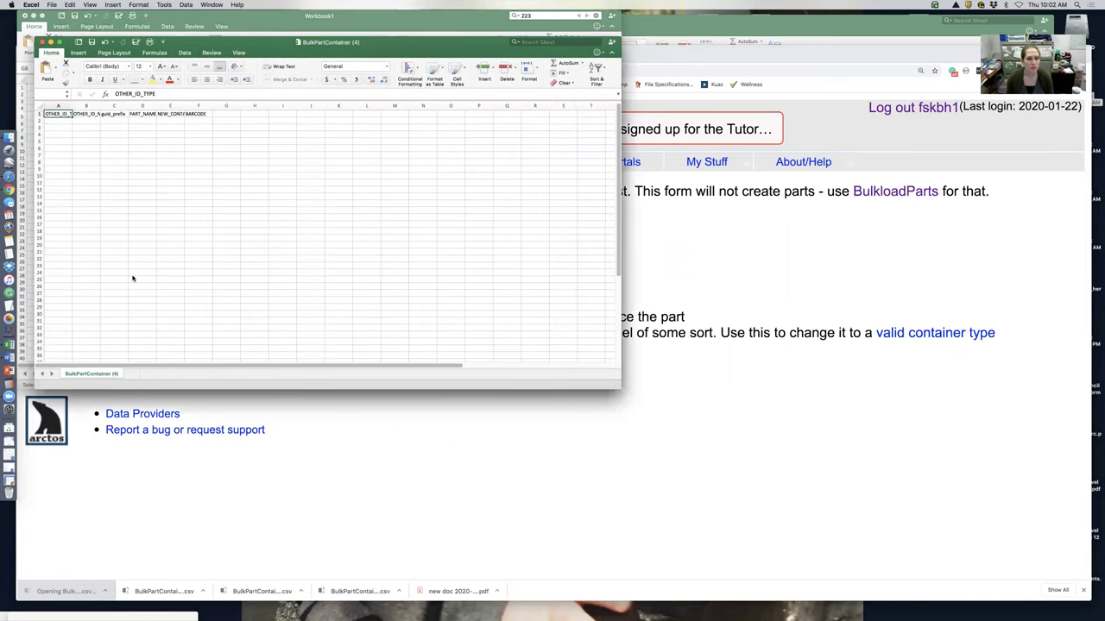
- Enlarge the template's window and fit all column widths to their header text
click(589, 385)
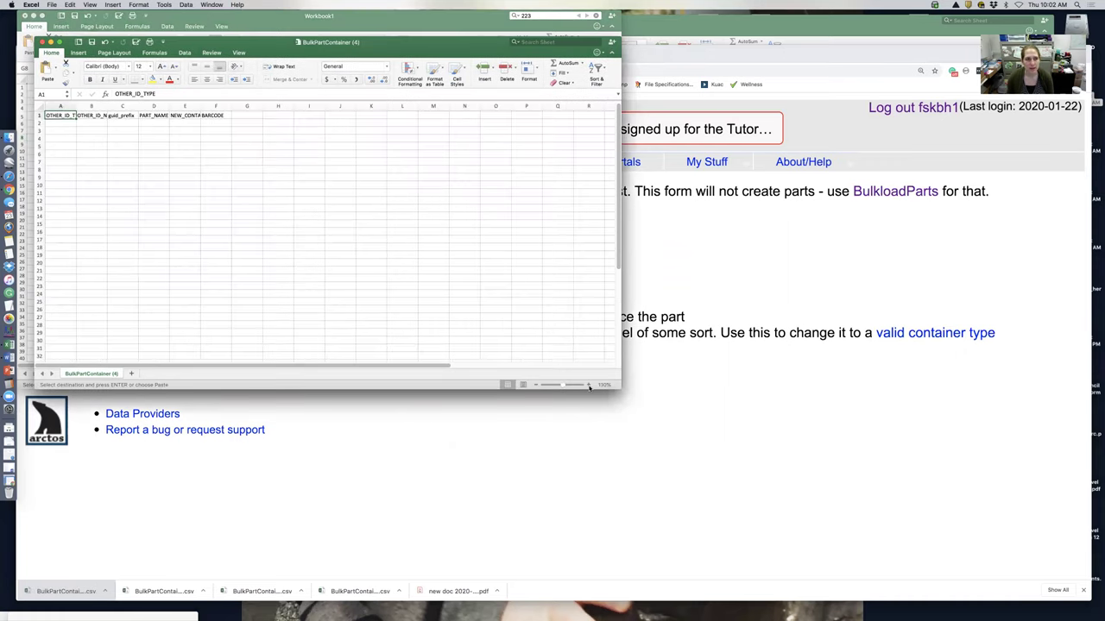
click(588, 385)
click(589, 385)
click(589, 385)
click(589, 385)
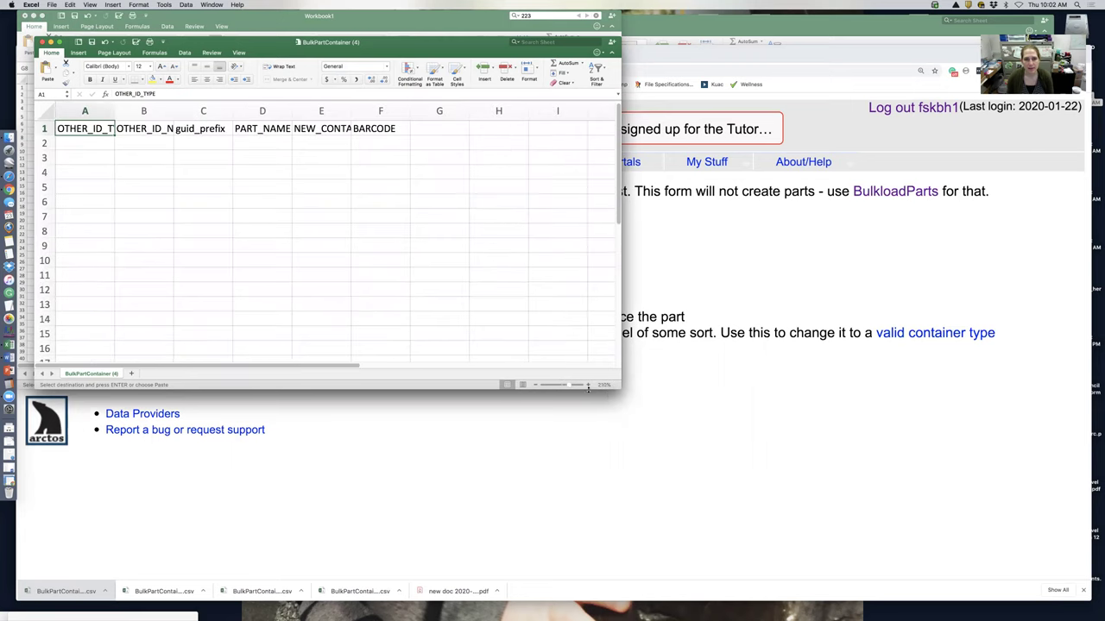
drag(615, 389, 970, 604)
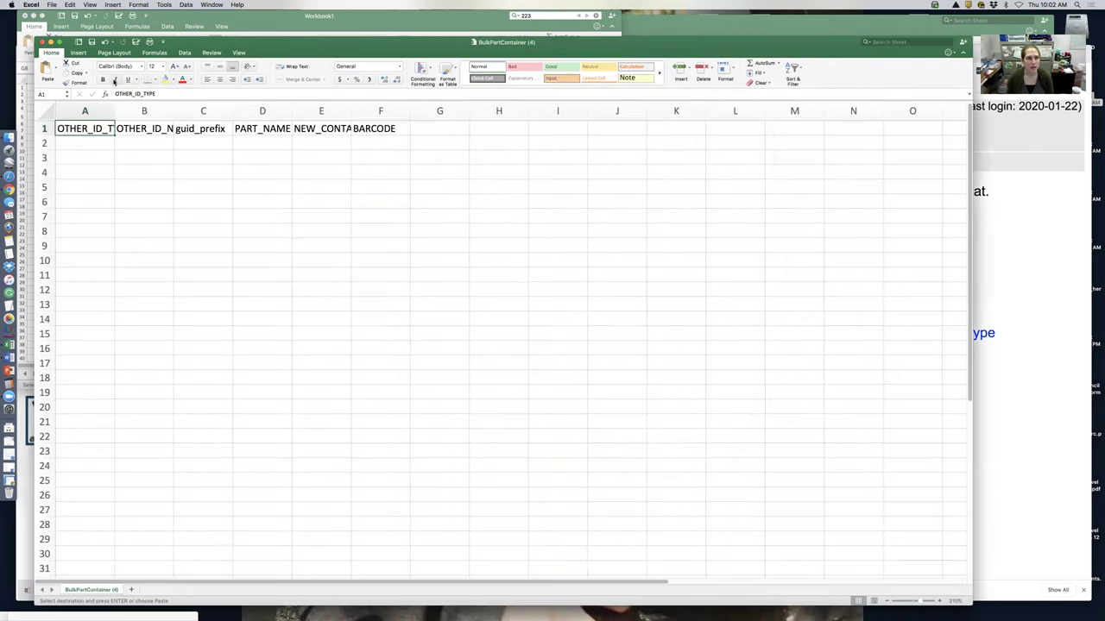
click(47, 110)
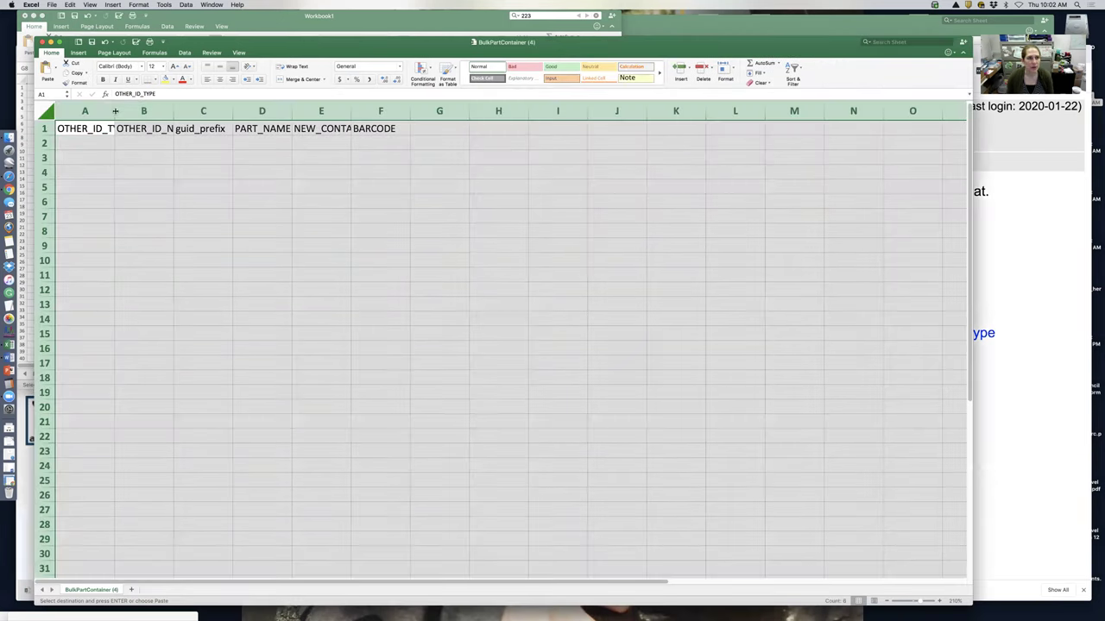
click(109, 110)
click(46, 110)
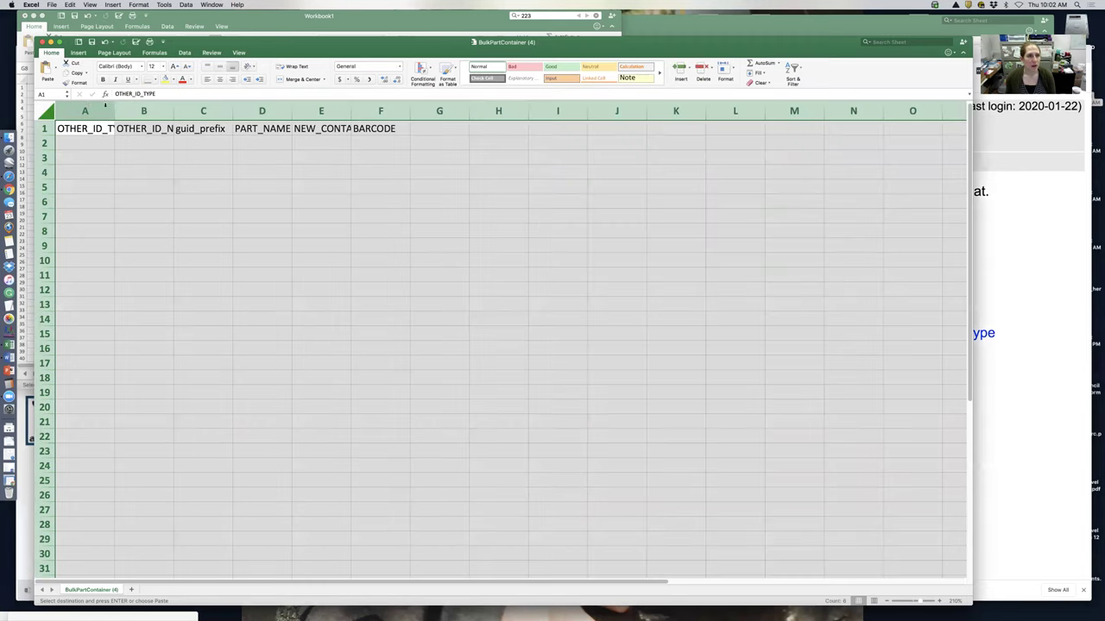
double_click(114, 111)
- Enter "catalog number" as the OTHER_ID_TYPE in row 2
click(106, 140)
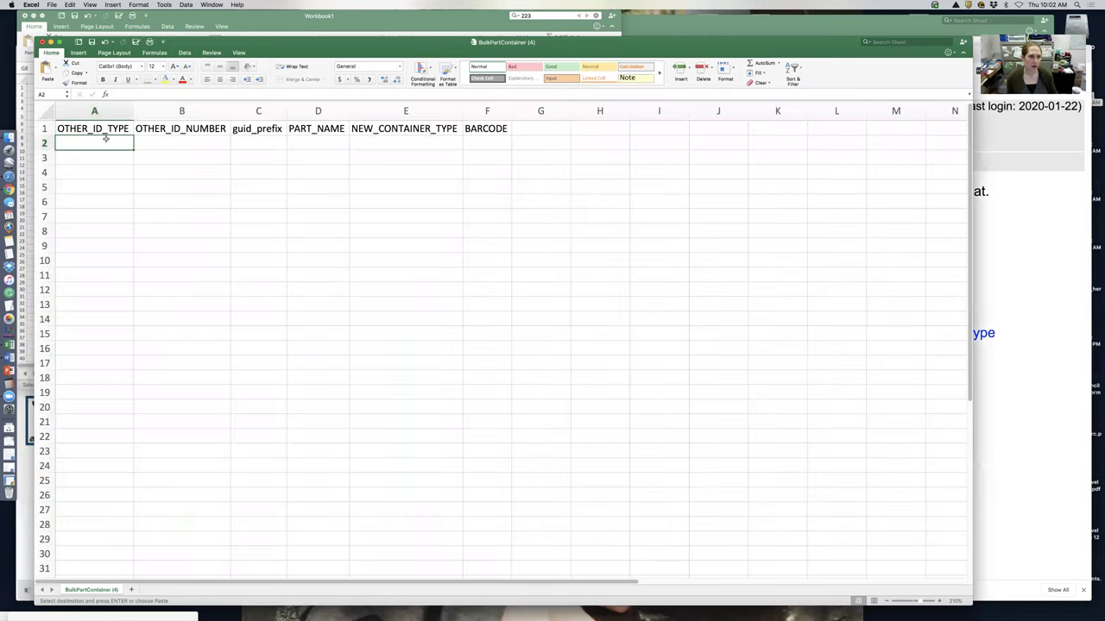
text(cata)
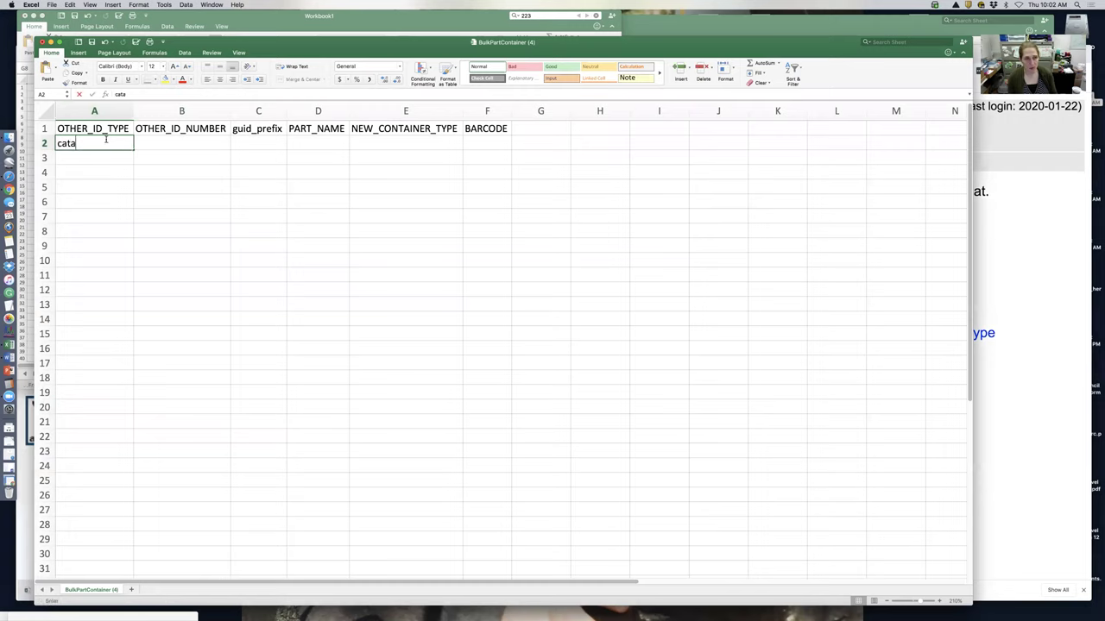
text(log number)
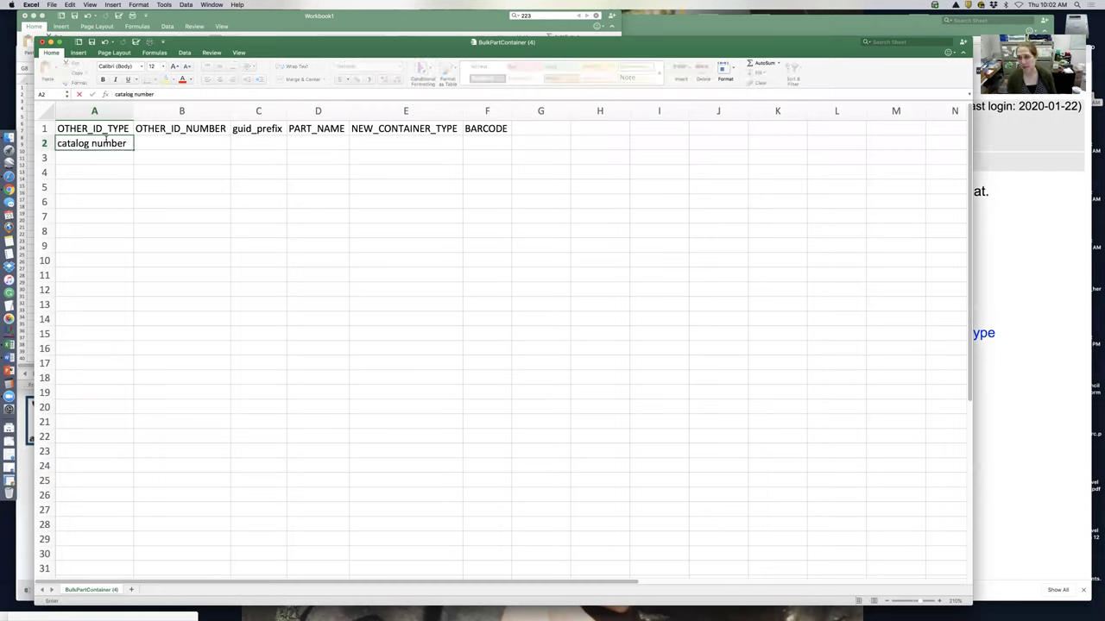
key(Tab)
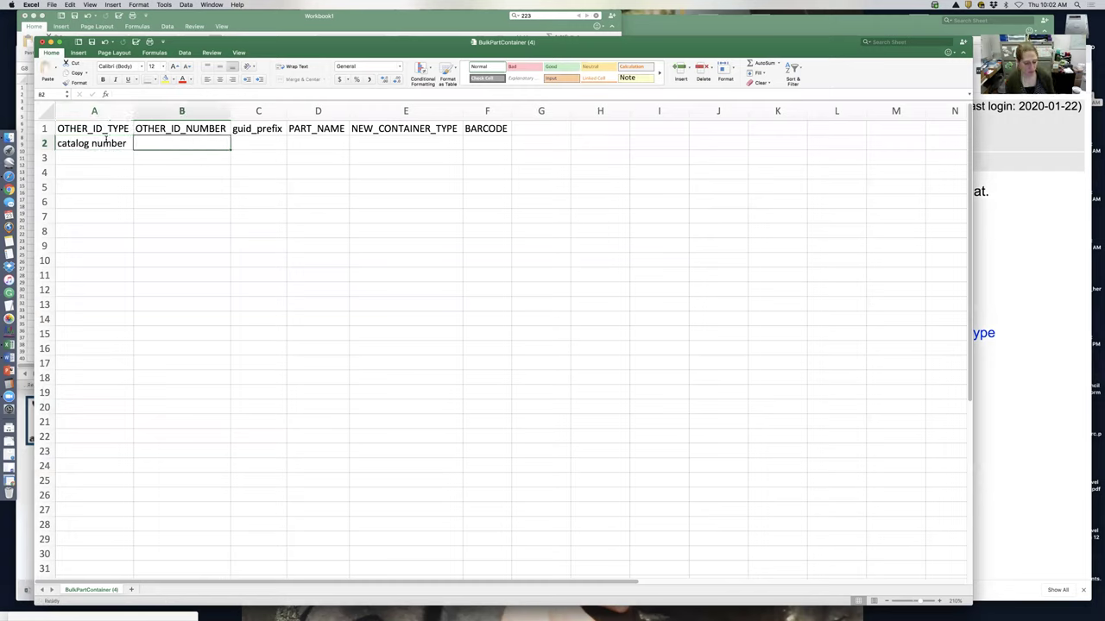
- Copy the list of catalog numbers from column A of Workbook1 into the template's OTHER_ID_NUMBER column, starting in B2
key(ctrl+Up)
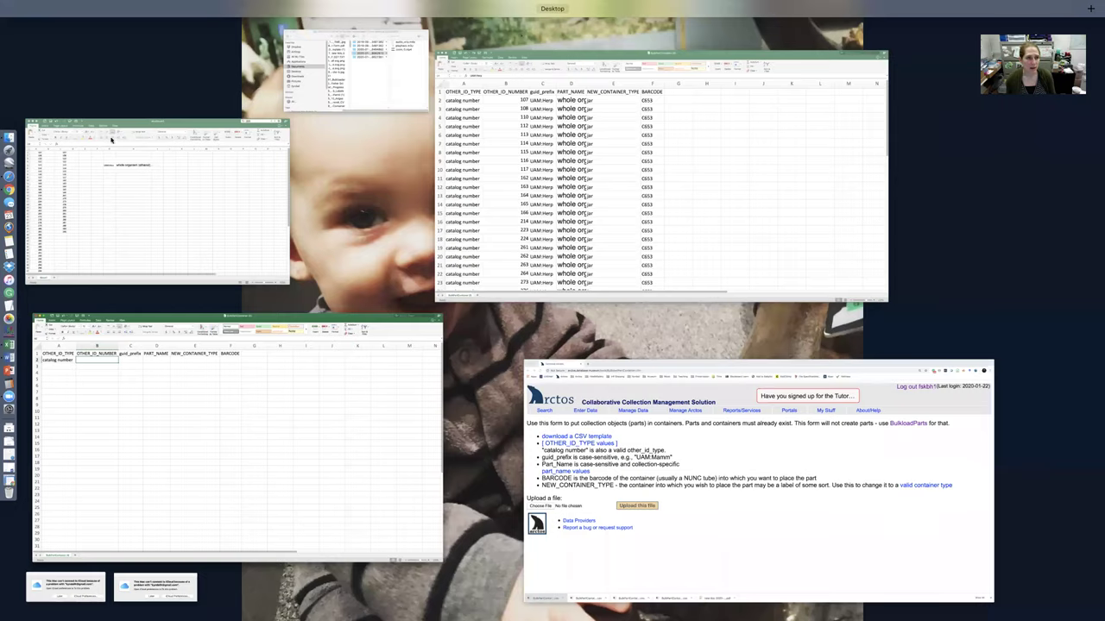
click(124, 163)
drag(37, 91, 31, 197)
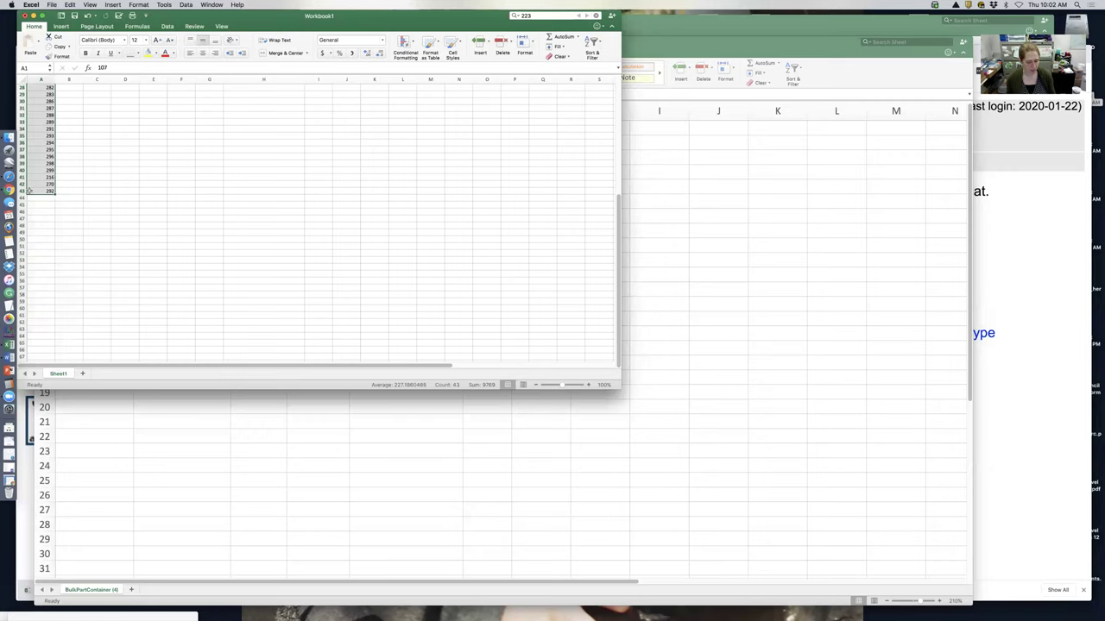
key(super+c)
click(135, 449)
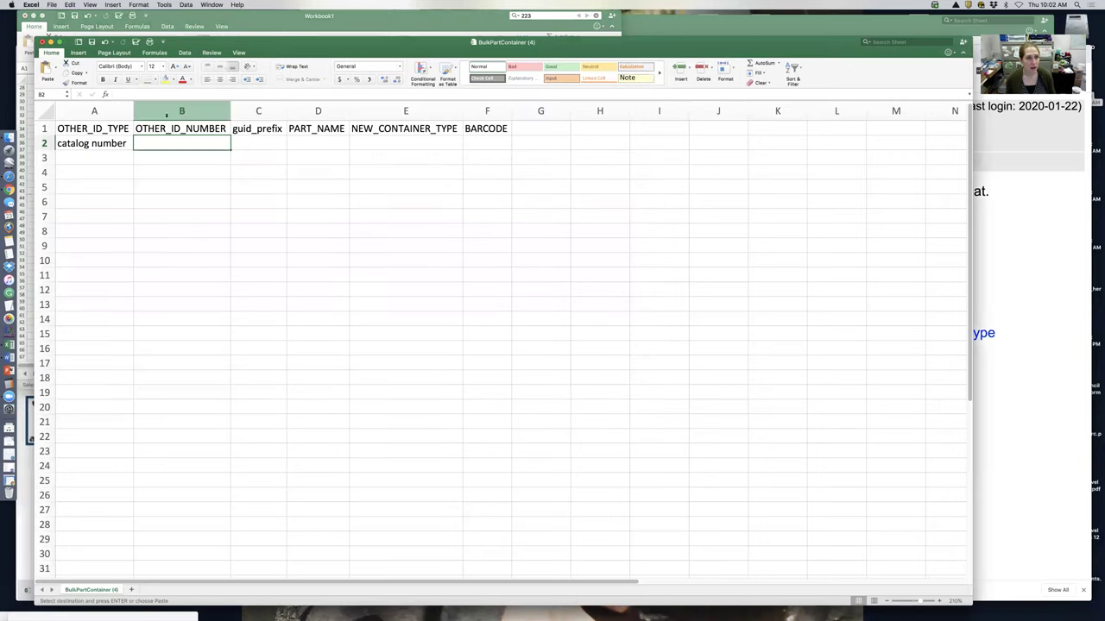
key(super+v)
- Enter UAM:Herp as the guid_prefix and "whole organism (ethanol)" as the PART_NAME in row 2
click(243, 145)
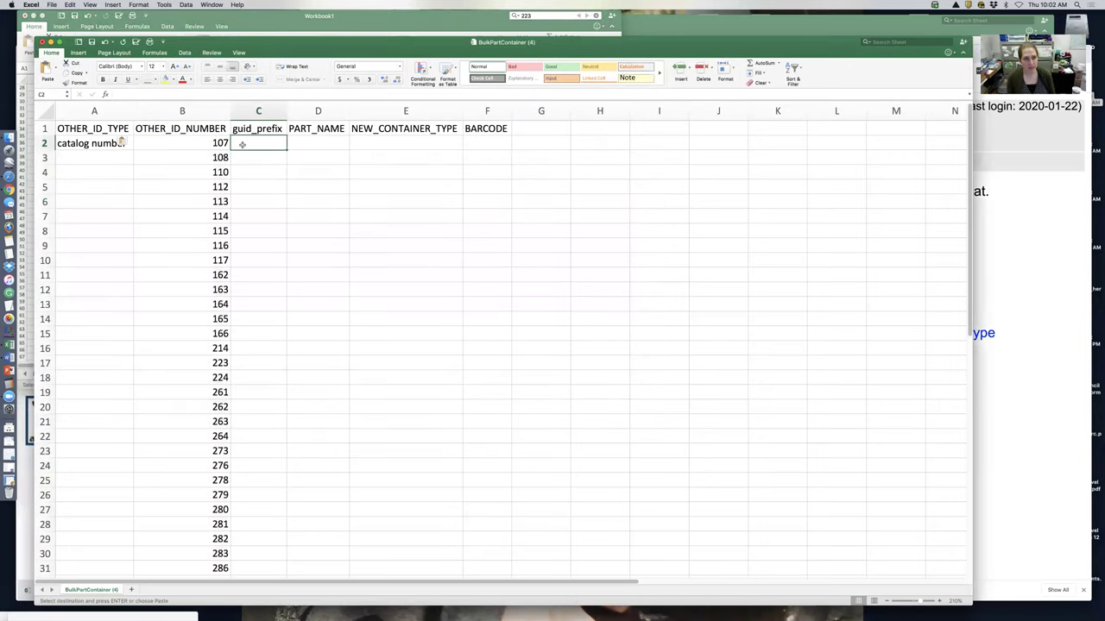
text(UAM:Herp)
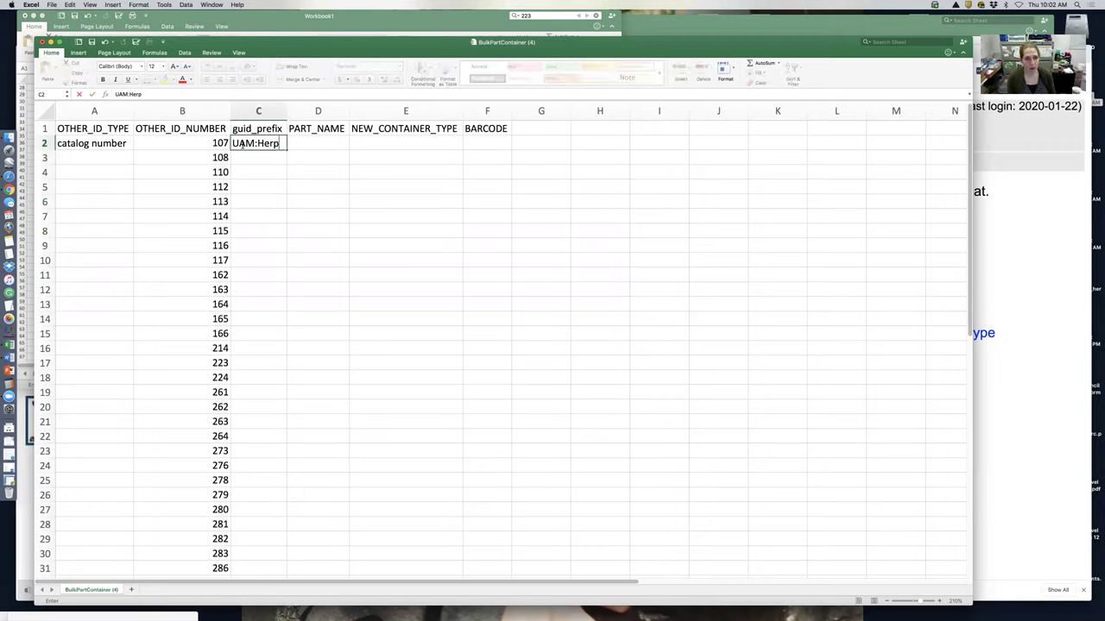
key(Tab)
text(w)
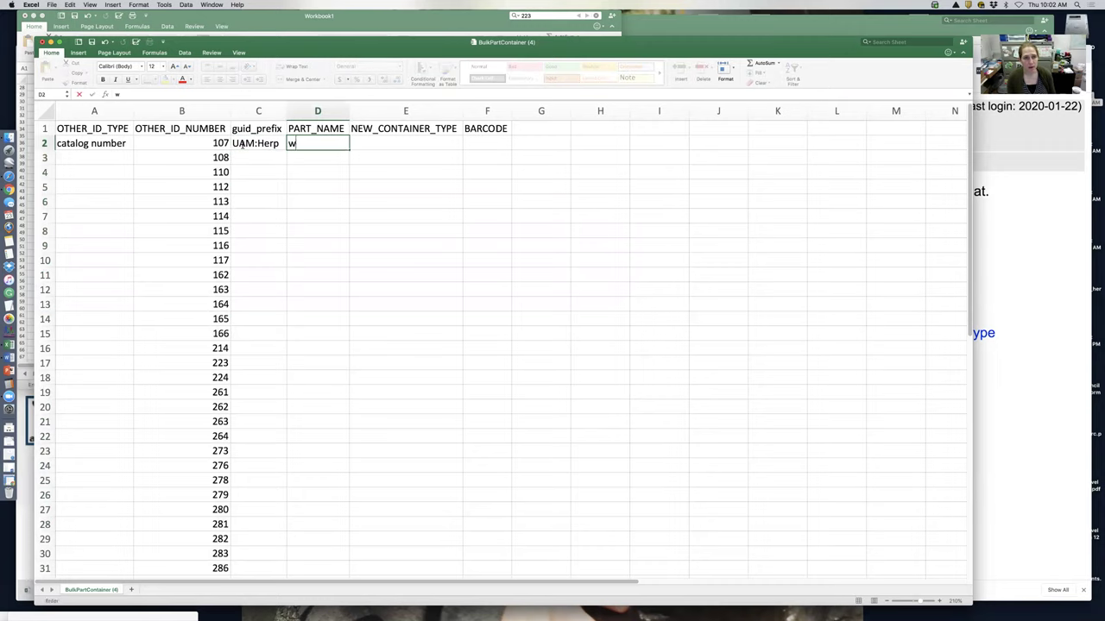
text(hole organism (ethanol)
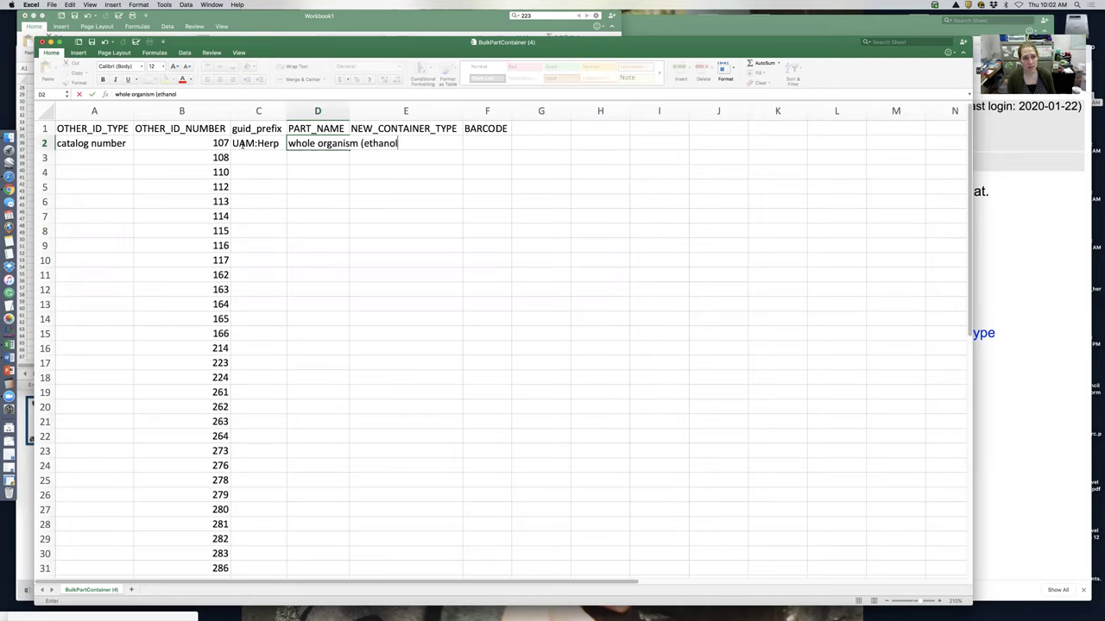
text())
key(Tab)
- Enter "jar" as the NEW_CONTAINER_TYPE and C653 as the BARCODE in row 2
text(jar)
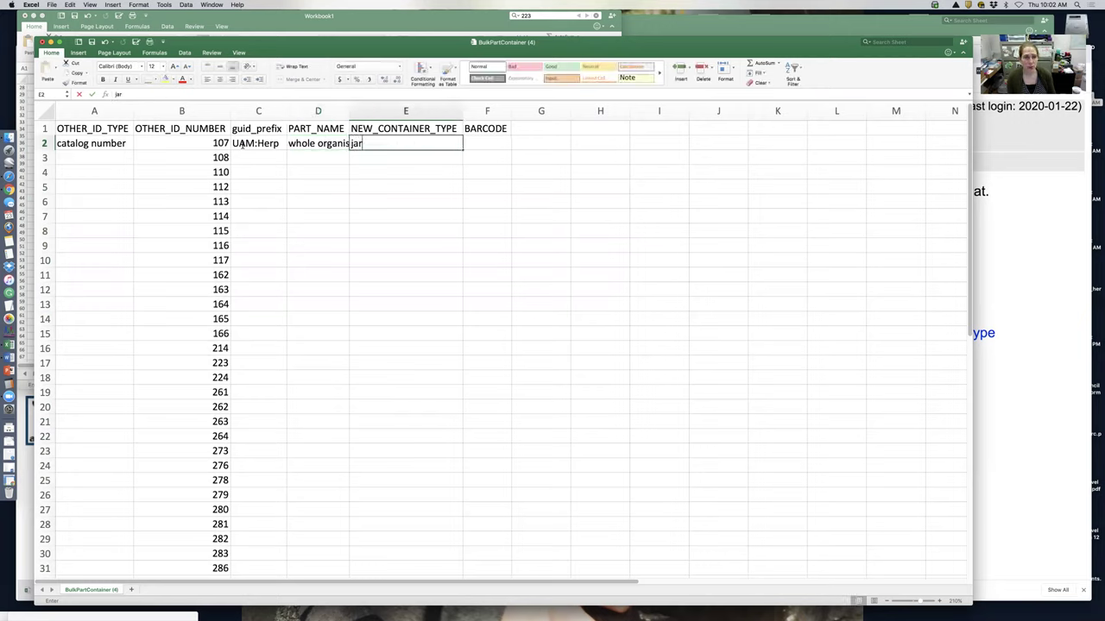
key(Tab)
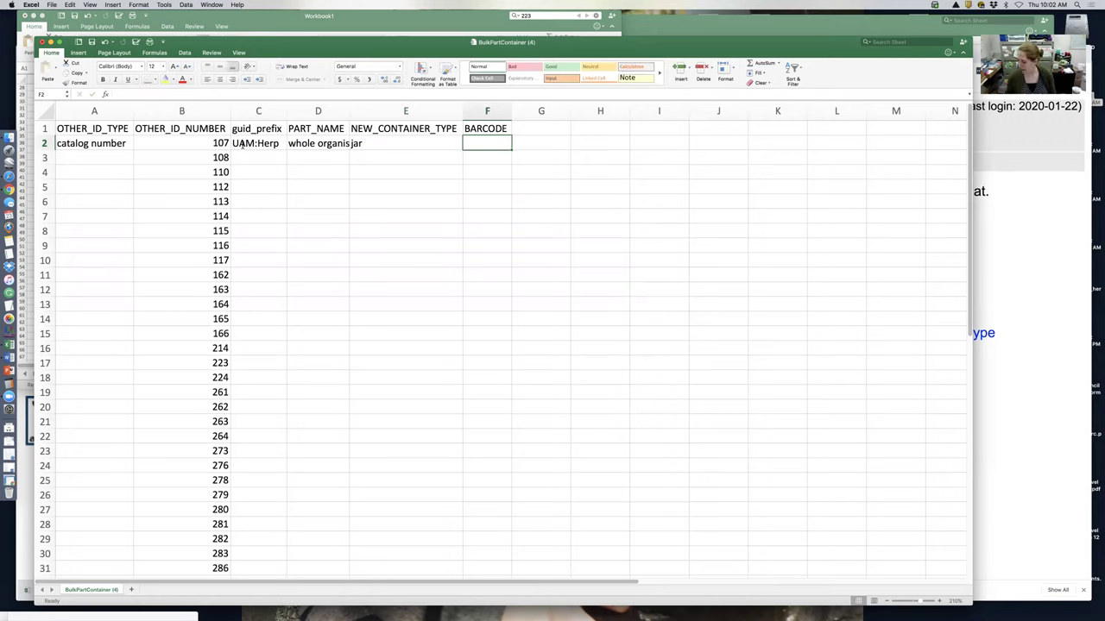
text(C653)
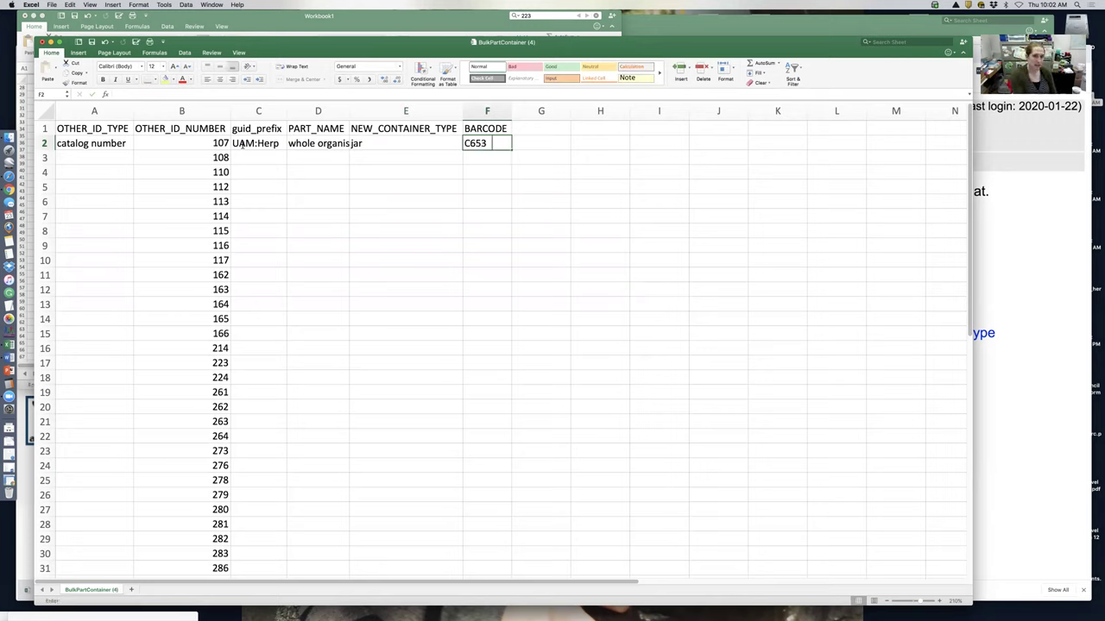
key(Tab)
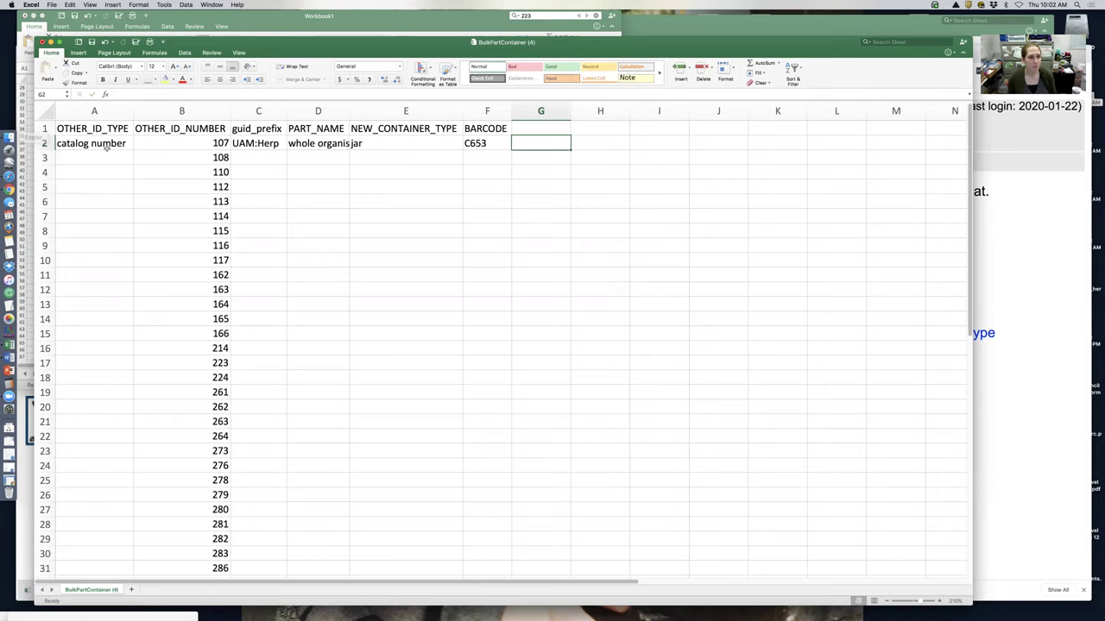
- Fill the row 2 values of OTHER_ID_TYPE, guid_prefix, PART_NAME and NEW_CONTAINER_TYPE down through all rows with catalog numbers
click(132, 147)
double_click(132, 148)
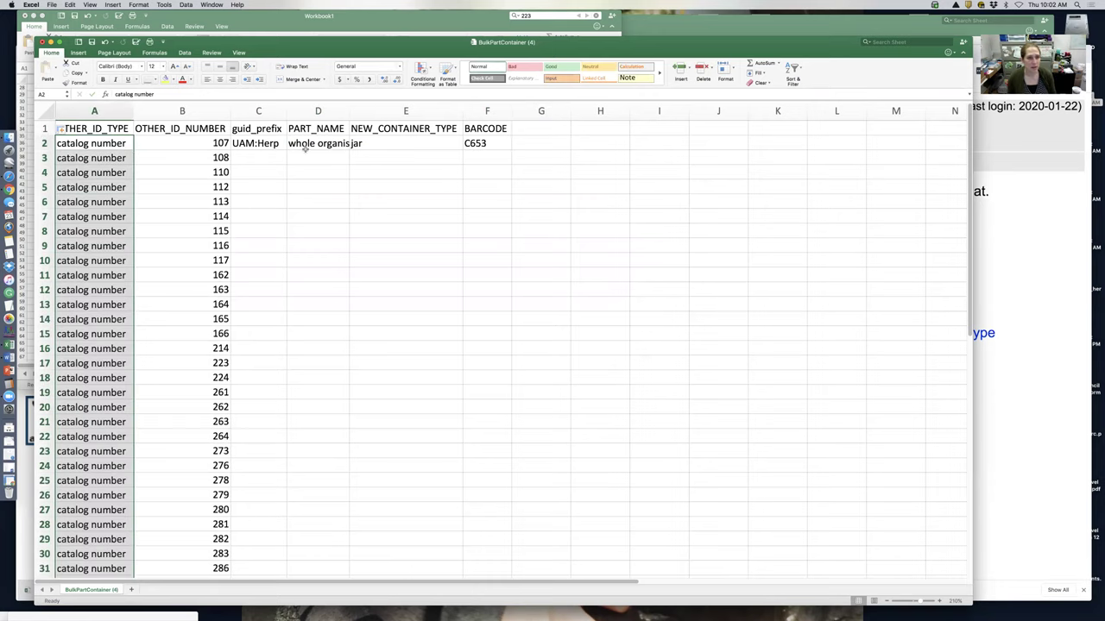
click(284, 149)
double_click(285, 149)
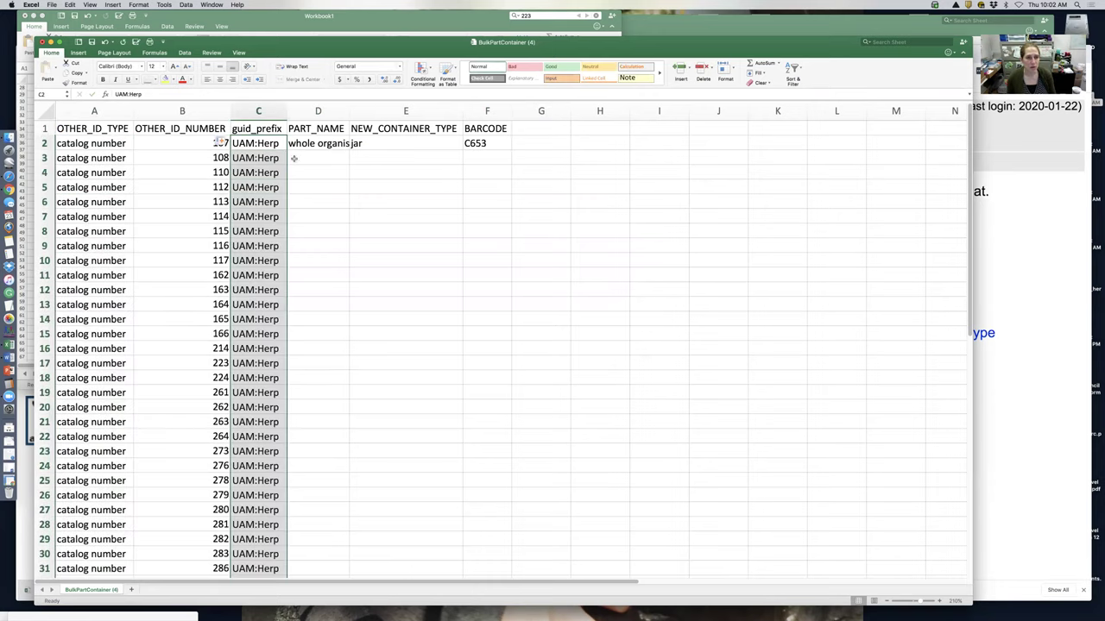
click(321, 145)
double_click(350, 148)
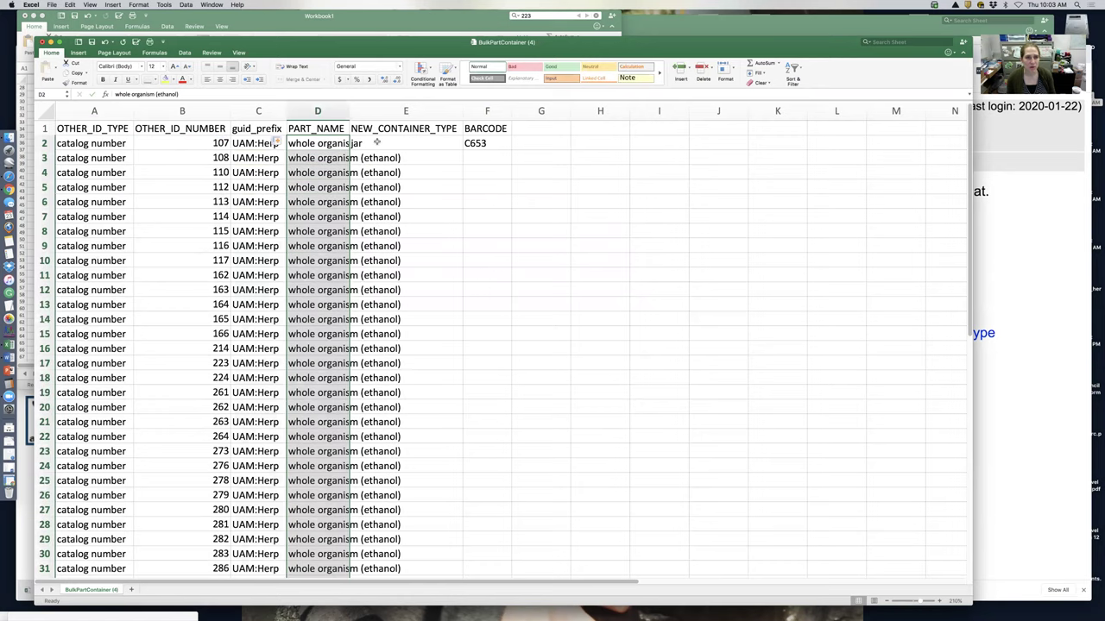
click(454, 145)
double_click(462, 150)
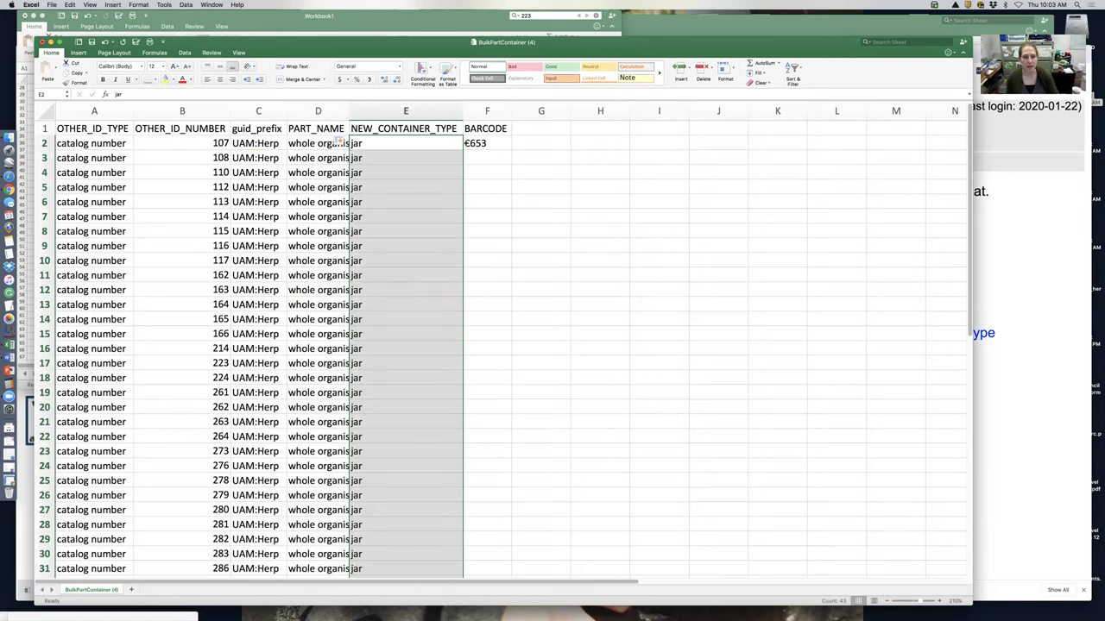
- Copy barcode C653 into F3 and fill the identical barcode down the BARCODE column to row 44
click(494, 141)
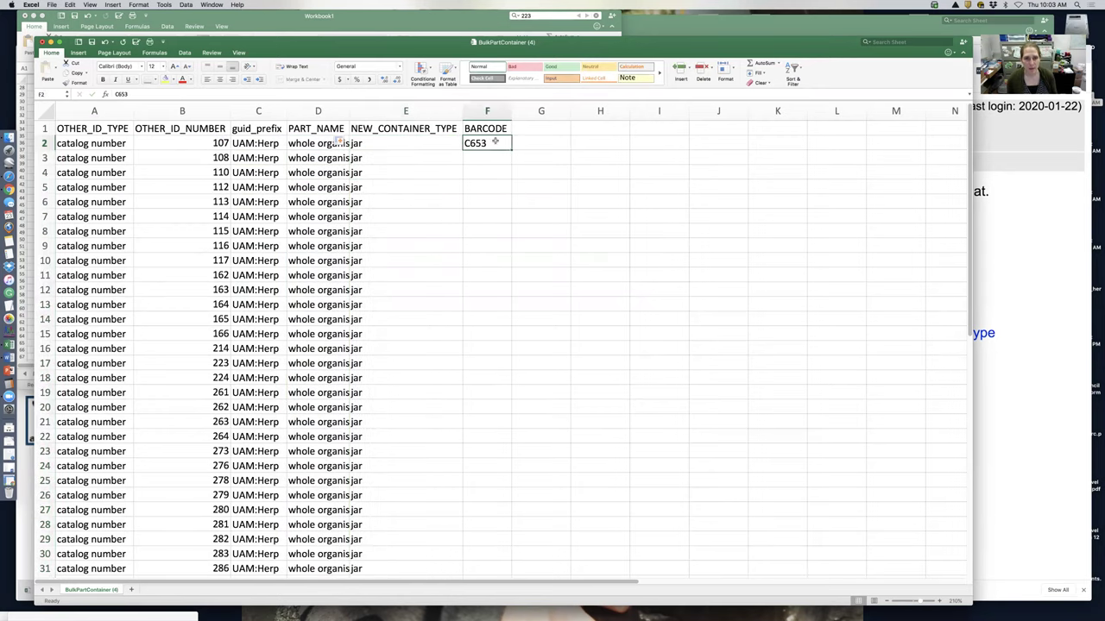
key(cmd+c)
drag(494, 143, 497, 155)
key(cmd+v)
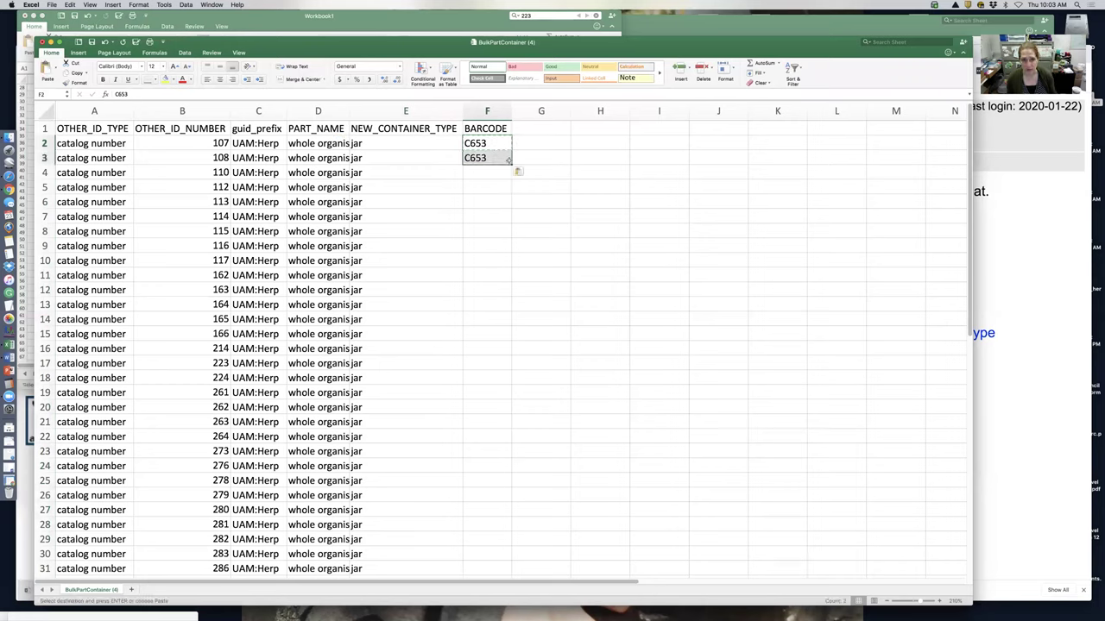
double_click(516, 166)
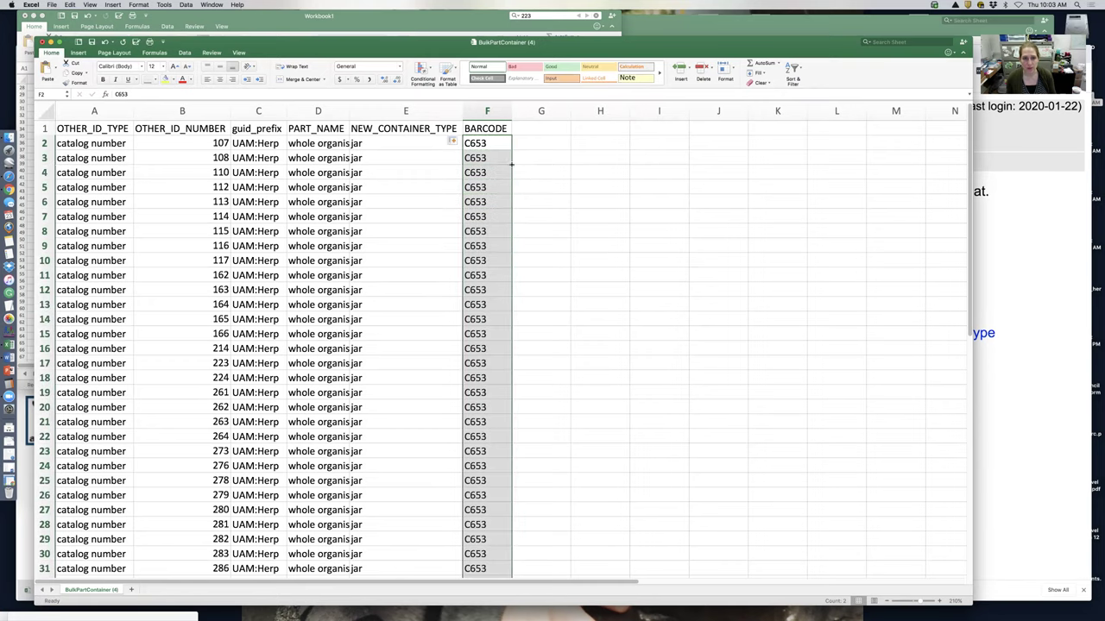
scroll(398, 263, down, 3)
scroll(398, 263, down, 2)
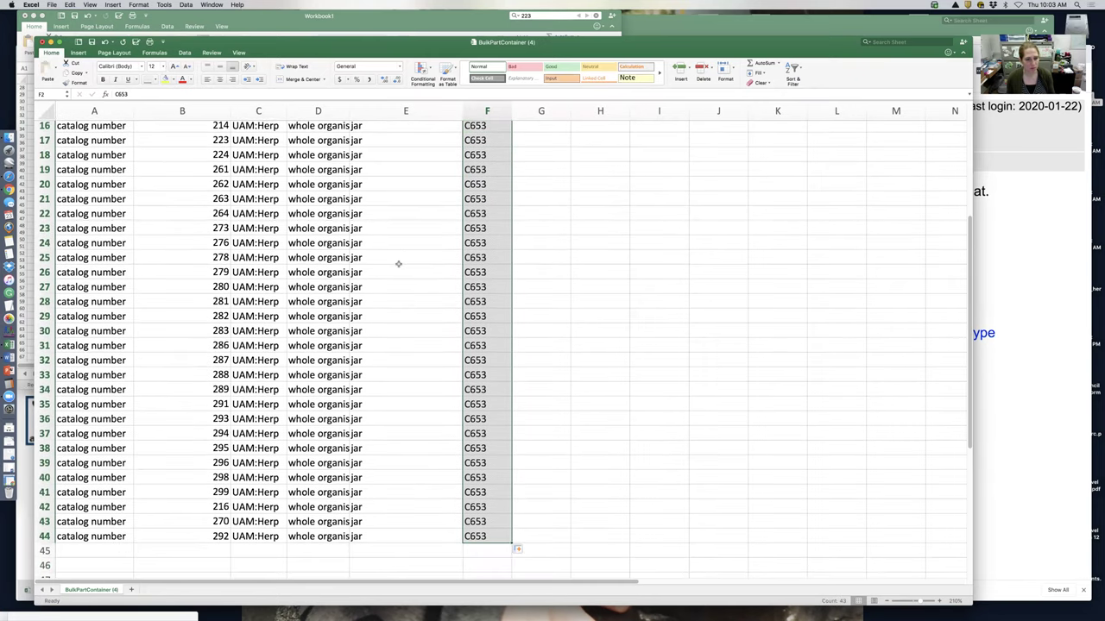
- Save the filled BulkPartContainer (4) sheet, keeping its CSV format
click(397, 265)
scroll(398, 263, up, 5)
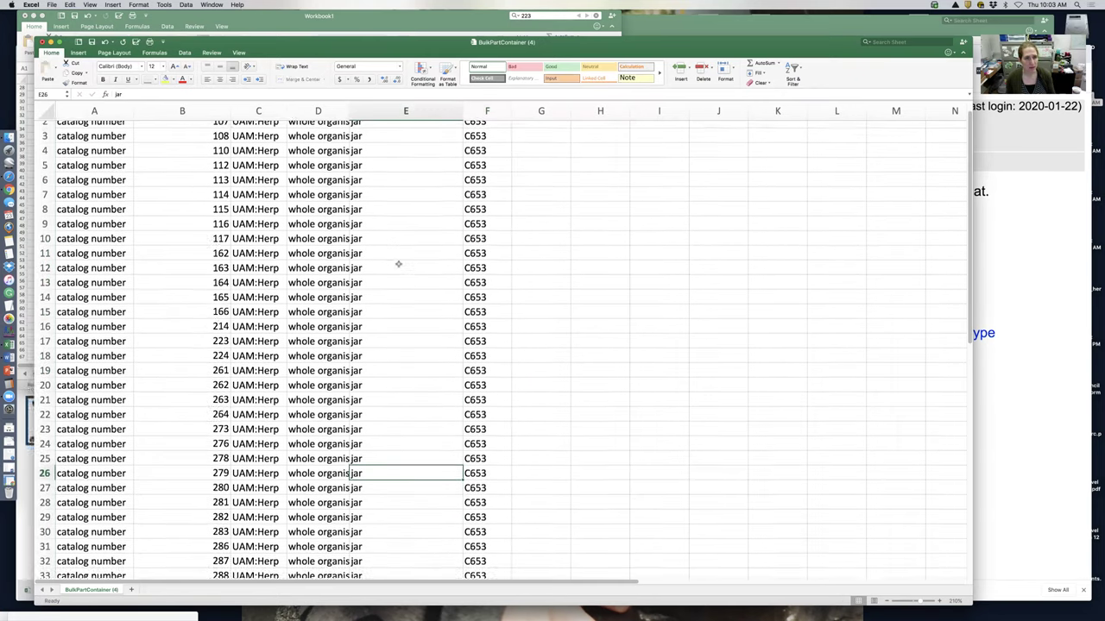
click(92, 41)
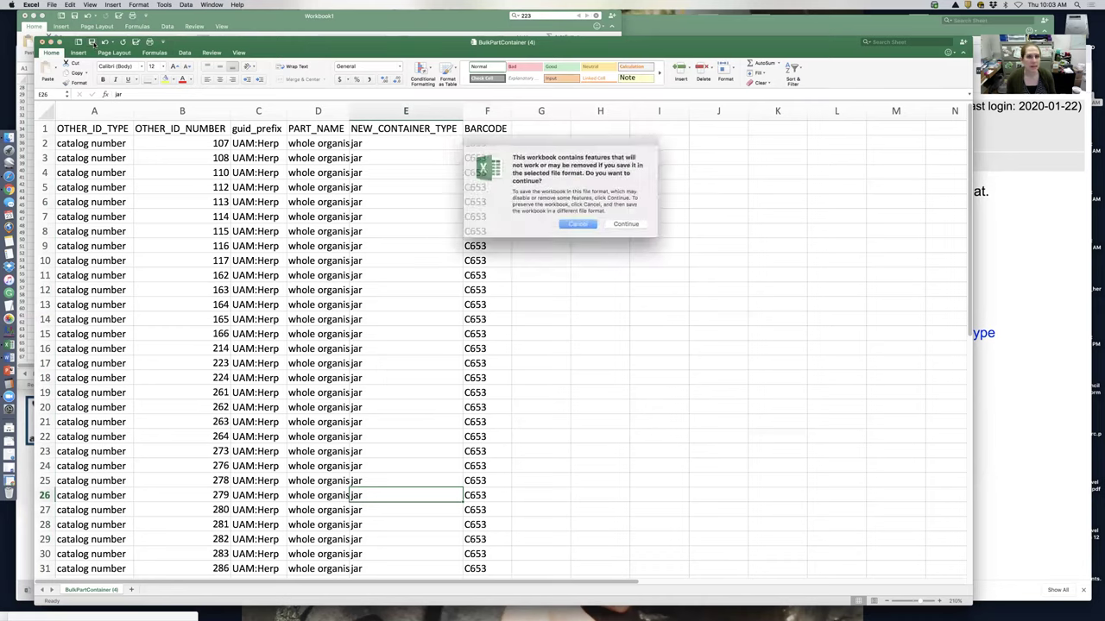
click(621, 222)
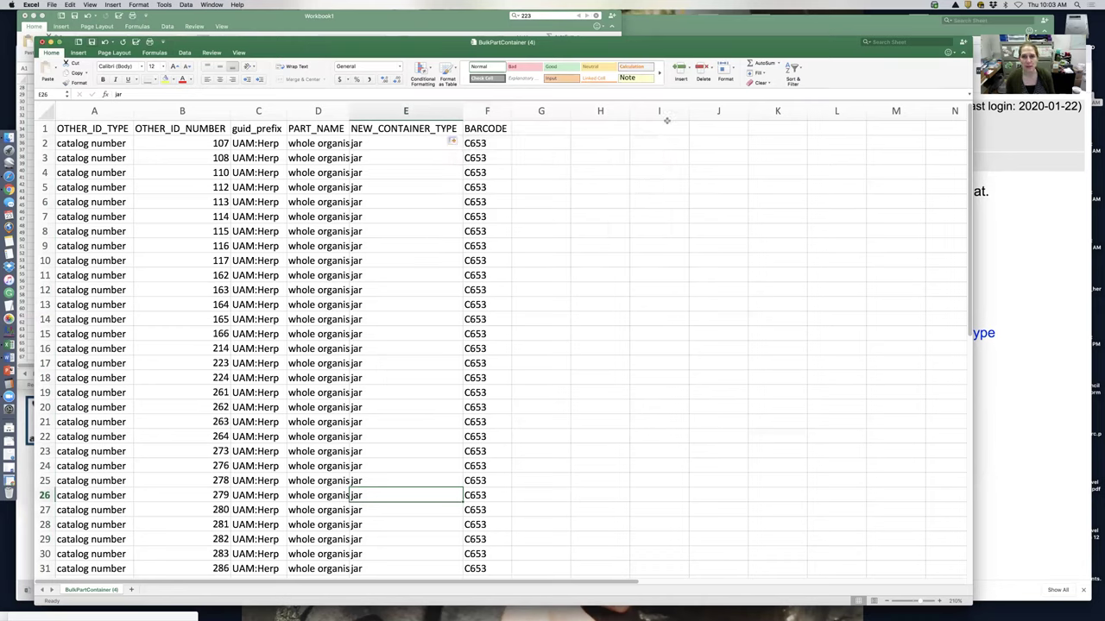
- Switch to Arctos, try to upload BulkPartContainer (4).csv in the Parts>>Containers form, and review the returned rows
click(1010, 331)
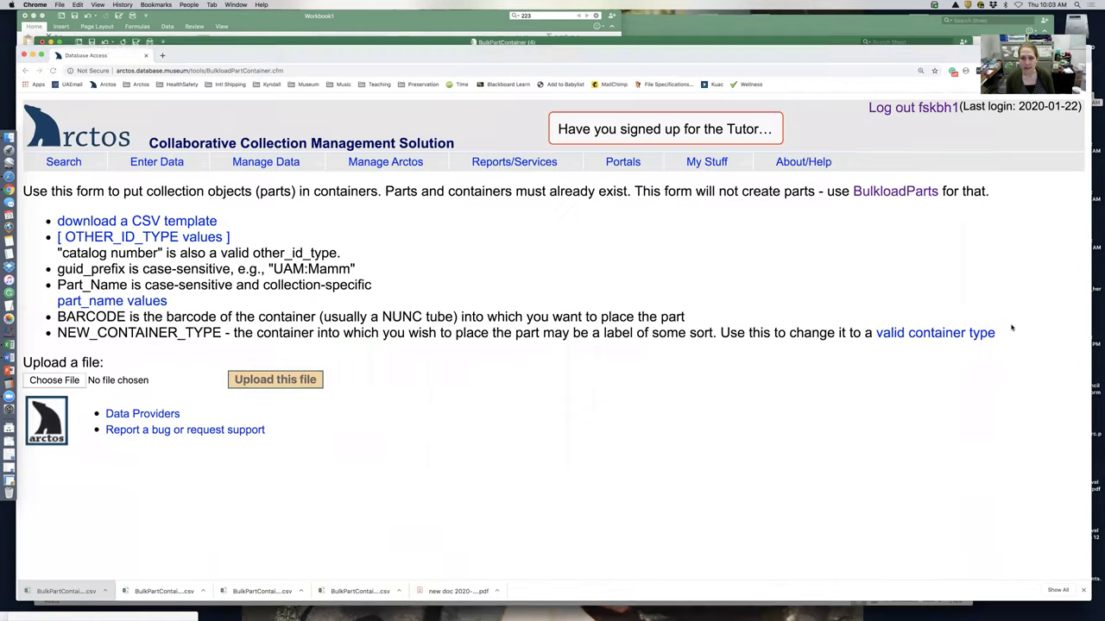
click(78, 383)
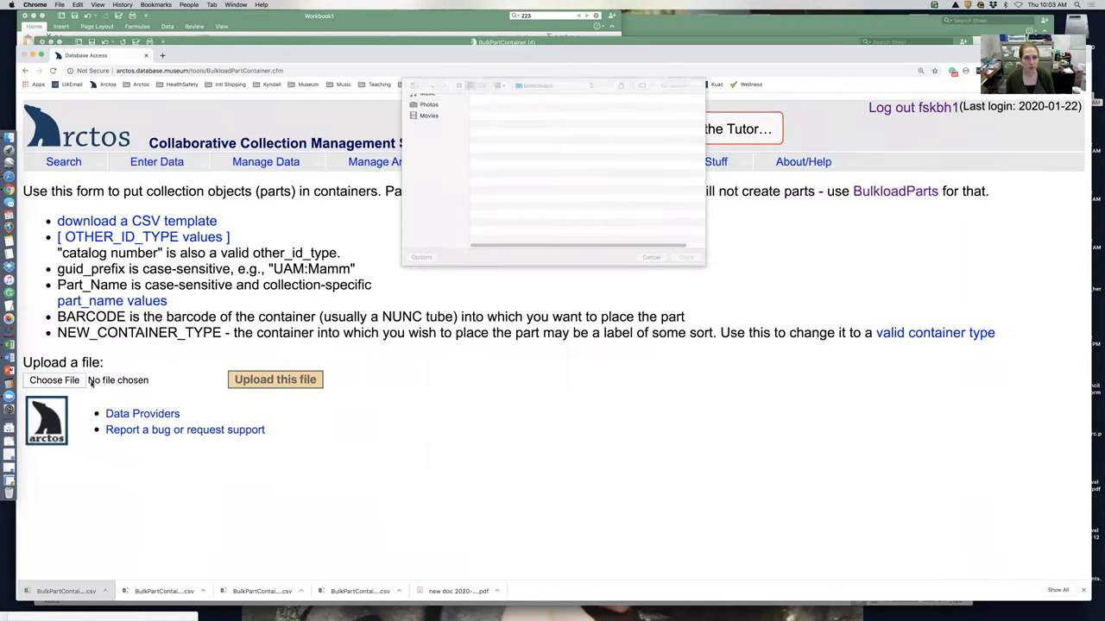
click(528, 107)
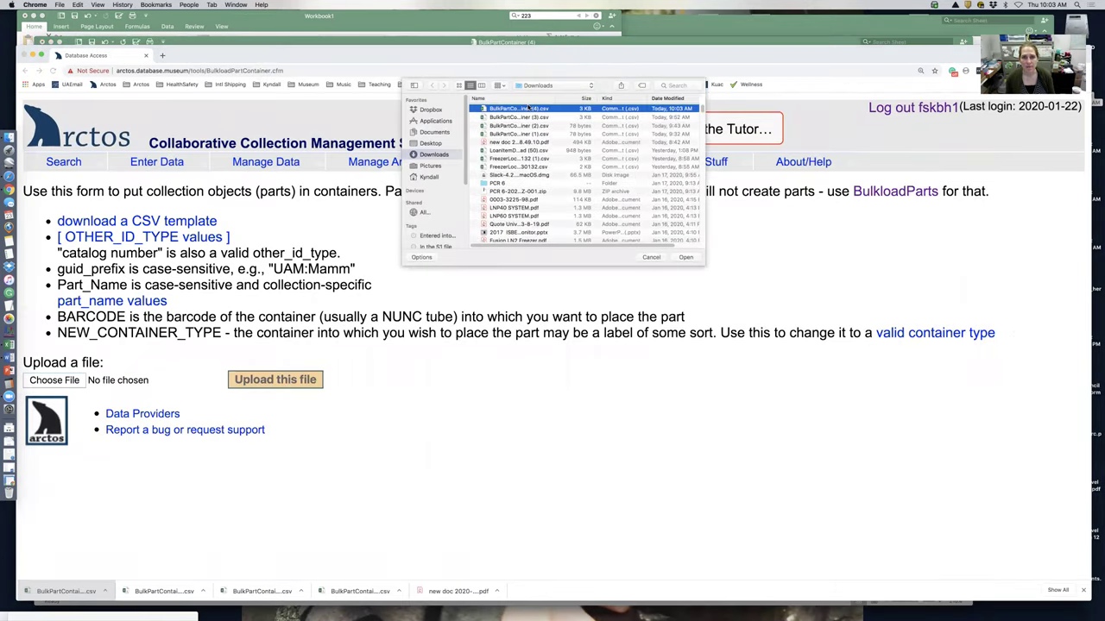
click(681, 257)
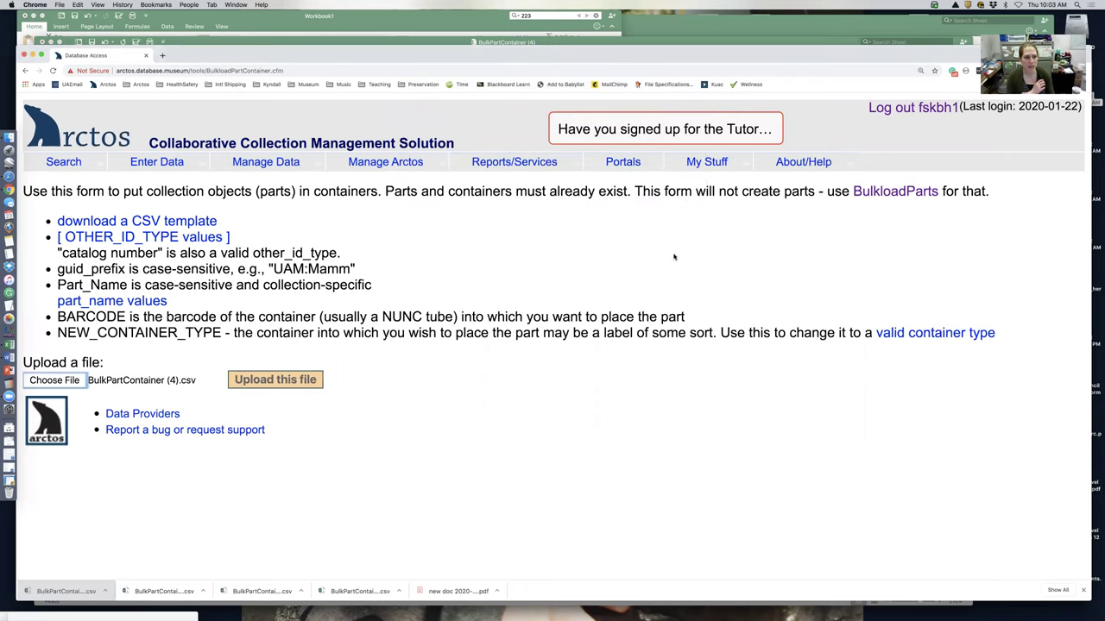
click(248, 380)
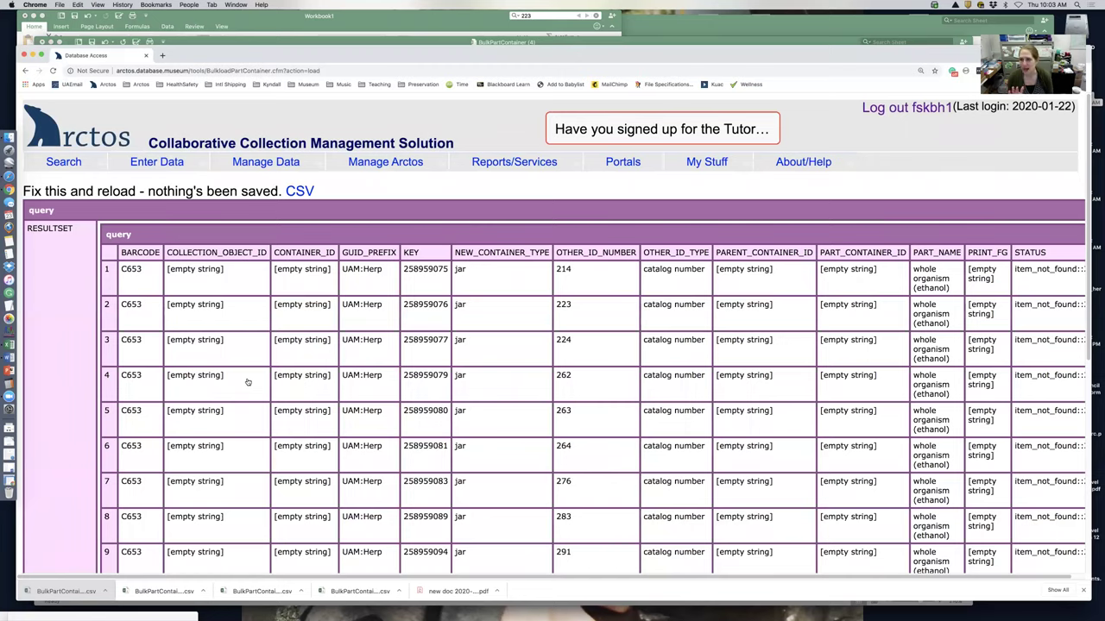
scroll(246, 377, down, 5)
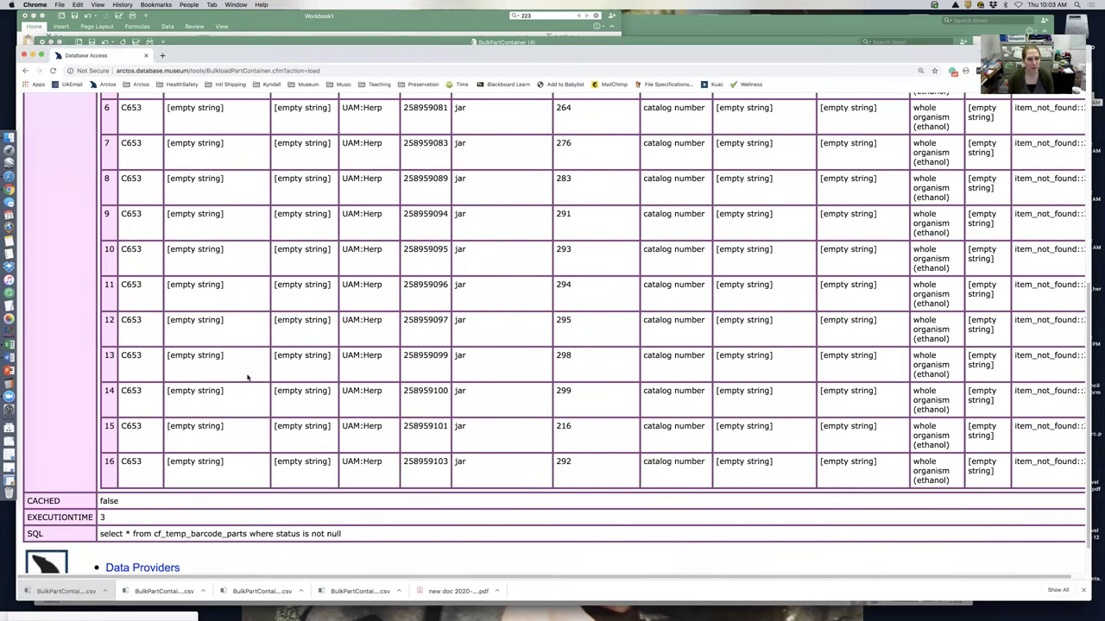
scroll(247, 377, up, 4)
scroll(246, 377, up, 1)
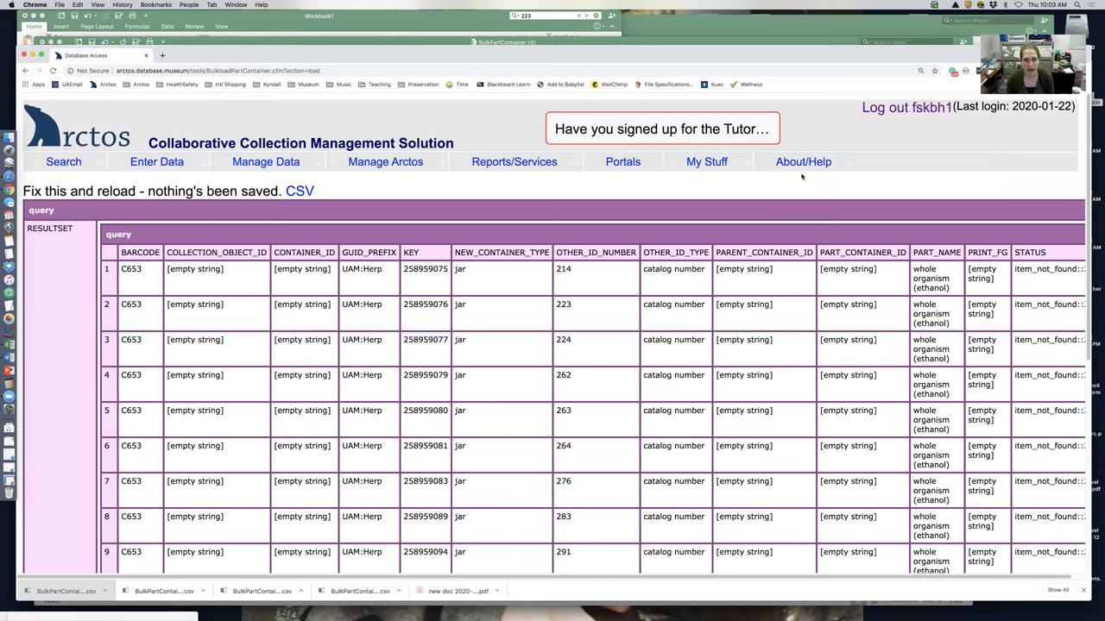
- Copy the catalog numbers in C1:C27 of Workbook1 and paste them over OTHER_ID_NUMBER from B2 in BulkPartContainer (3)
mouse_move(400, 106)
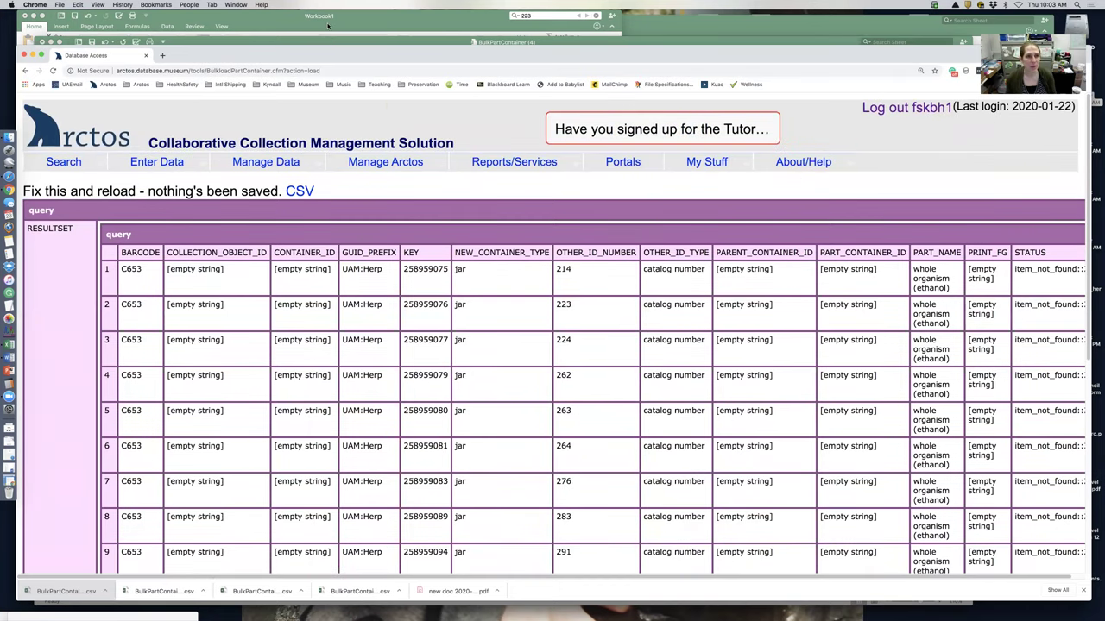
click(328, 26)
scroll(176, 190, up, 5)
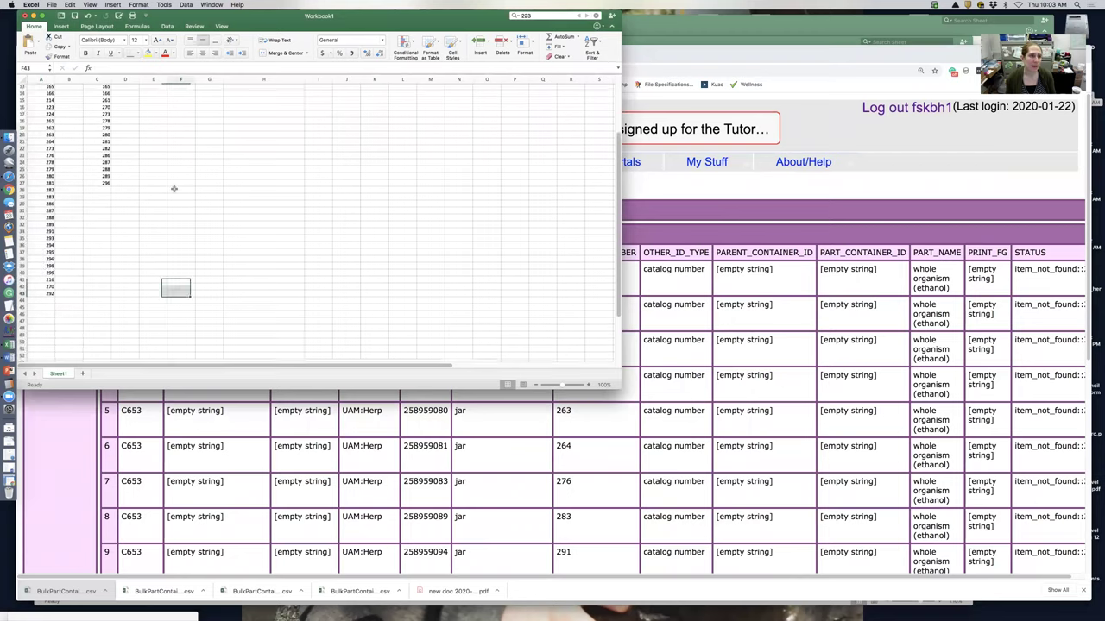
drag(105, 196, 90, 5)
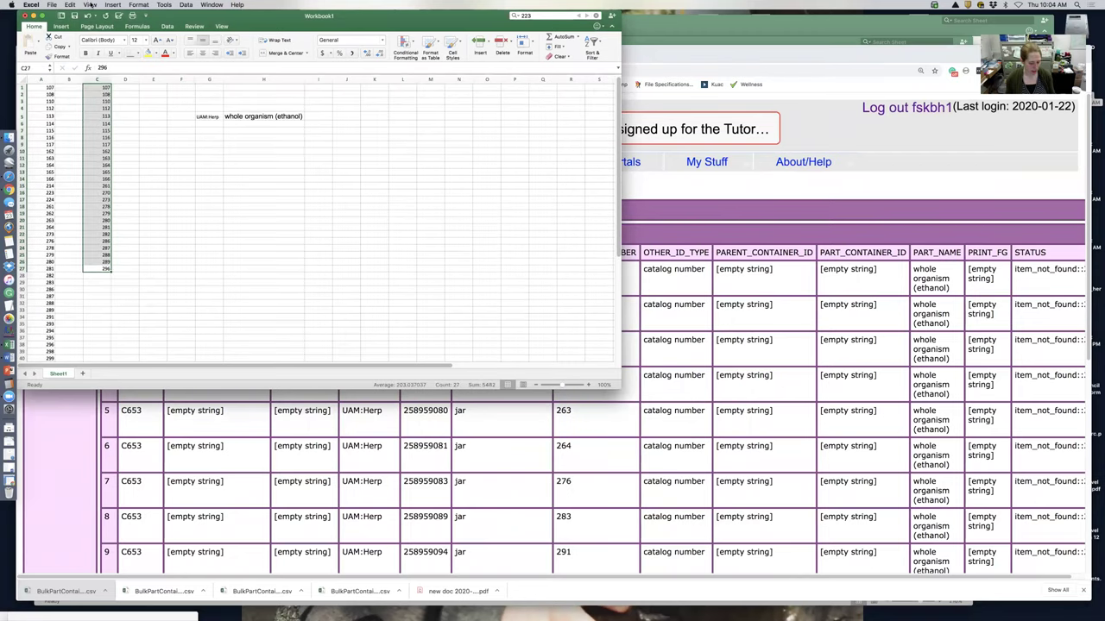
key(ctrl+Up)
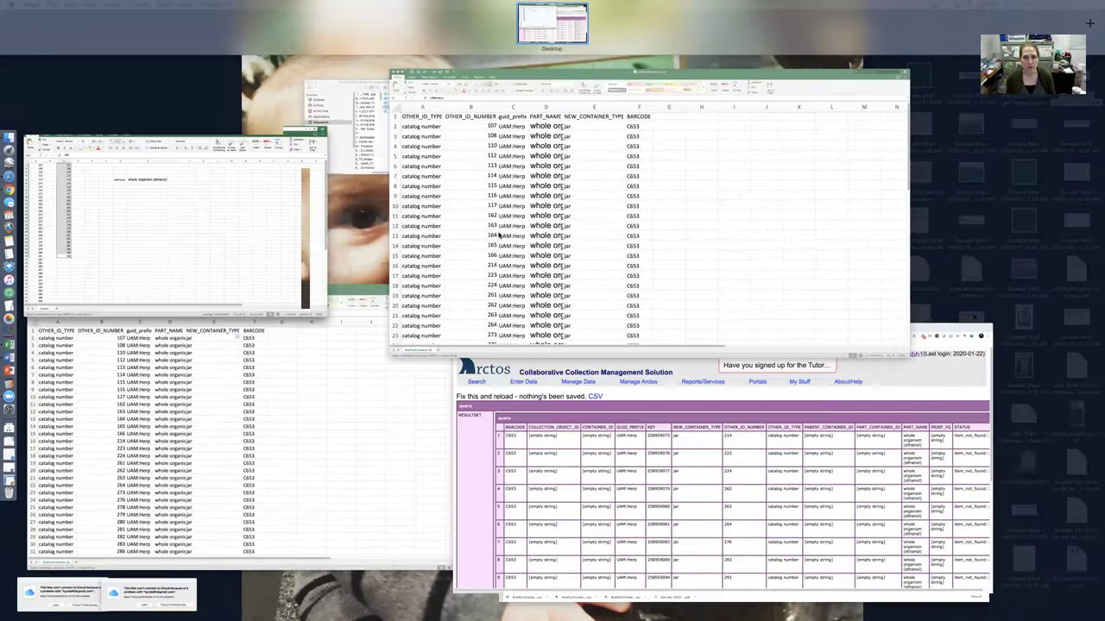
click(639, 172)
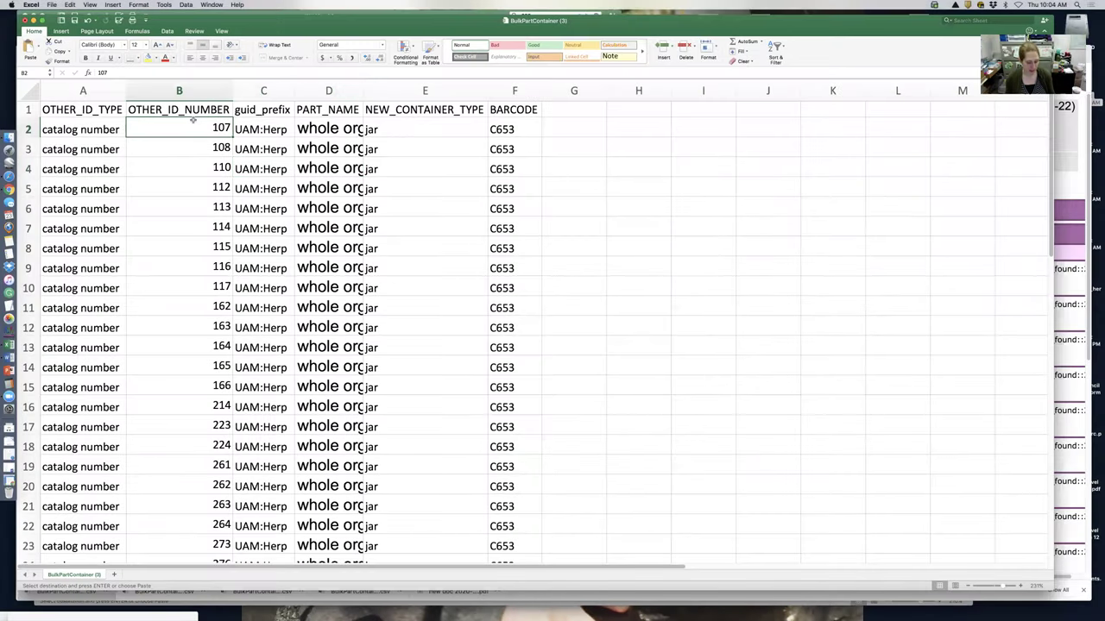
key(super+v)
click(253, 250)
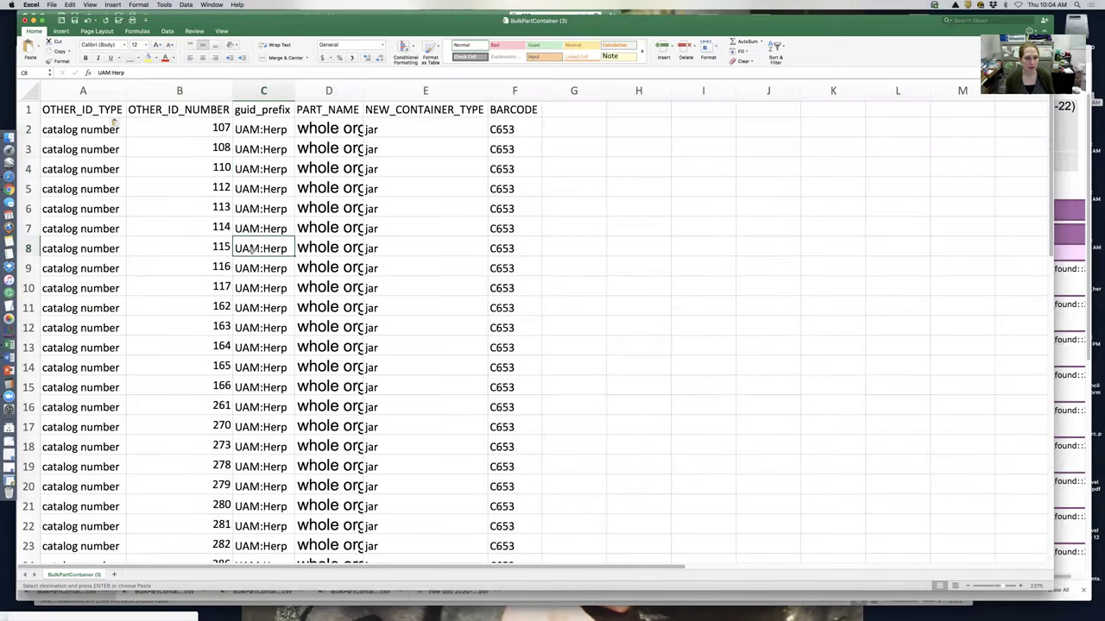
- Delete the leftover rows 29 to 44 below the pasted catalog numbers in BulkPartContainer (3)
click(194, 130)
drag(194, 129, 238, 463)
click(27, 467)
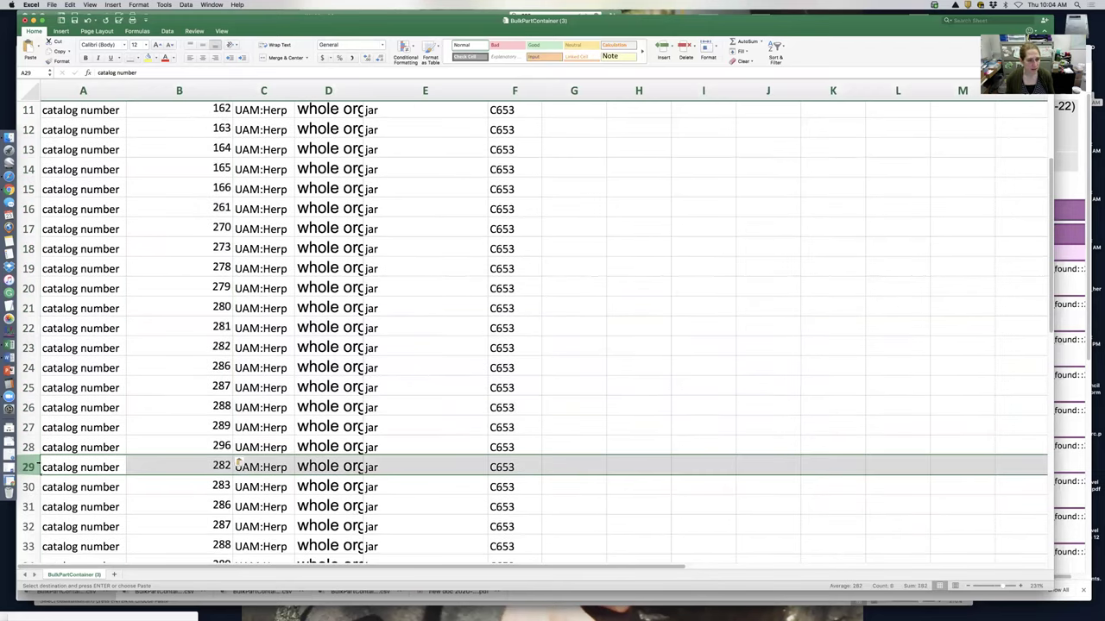
scroll(251, 463, down, 4)
scroll(250, 464, down, 2)
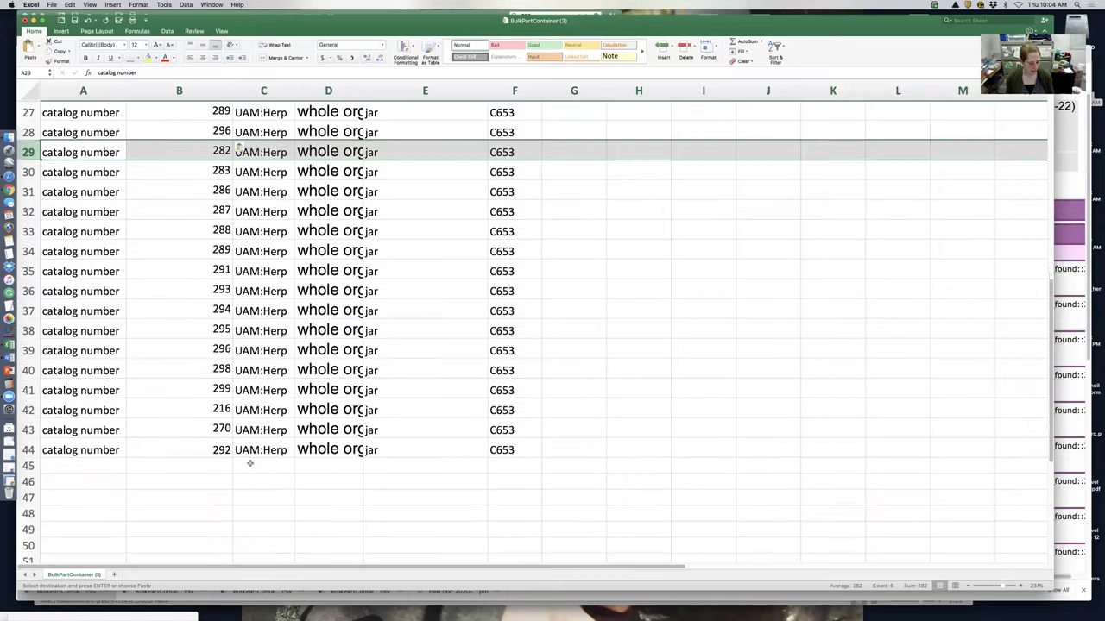
shift+click(28, 450)
right_click(179, 326)
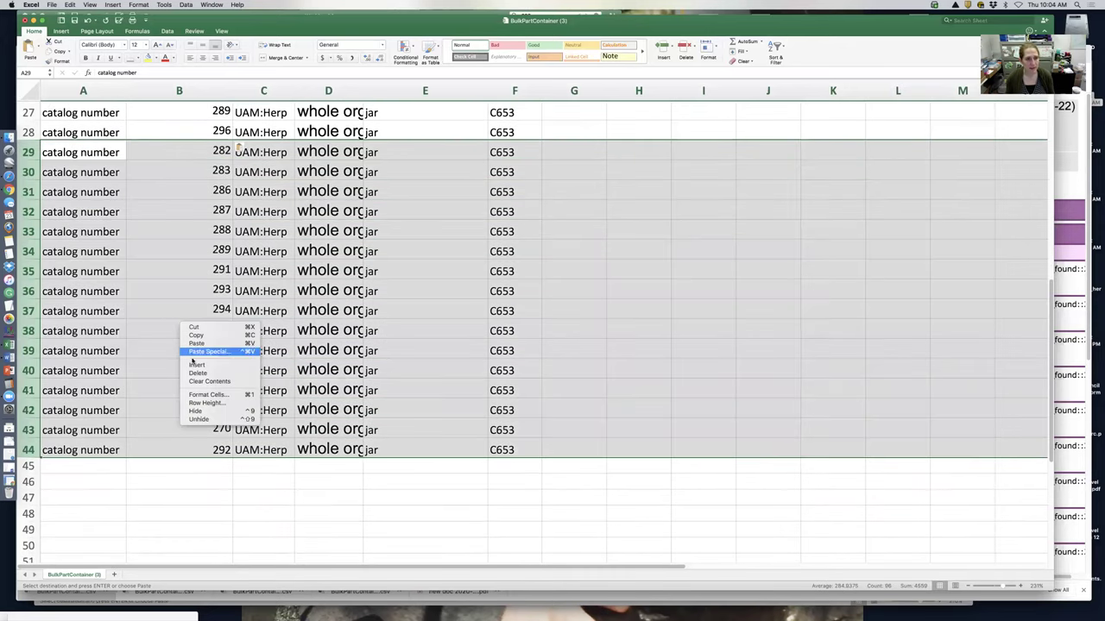
click(195, 374)
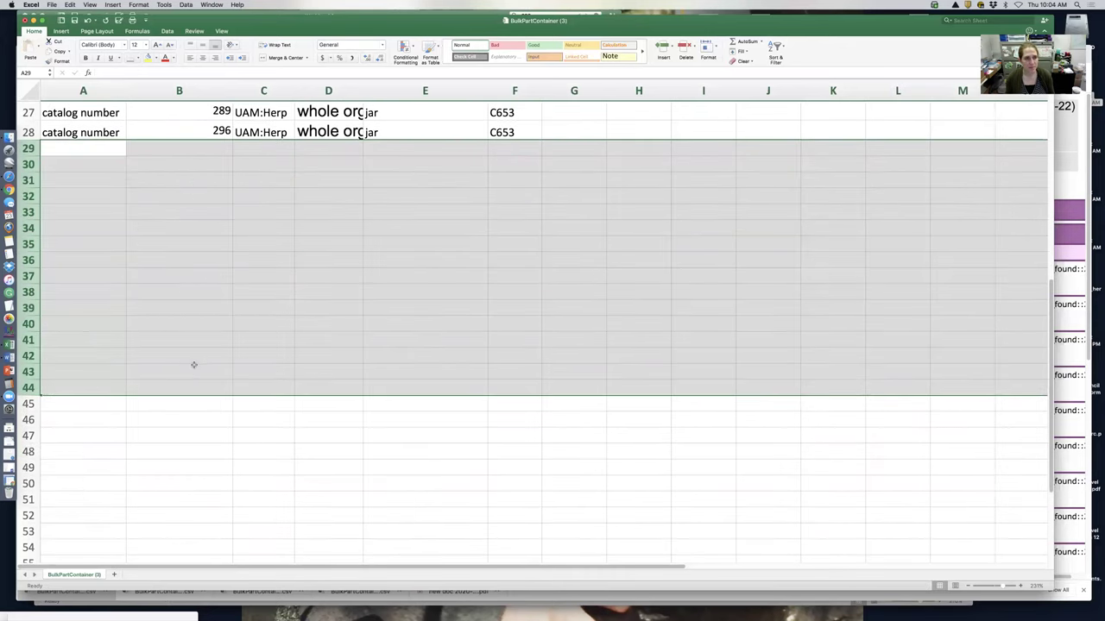
- Check the end of the trimmed list and save BulkPartContainer (3), keeping its CSV format
scroll(193, 367, up, 3)
right_click(176, 424)
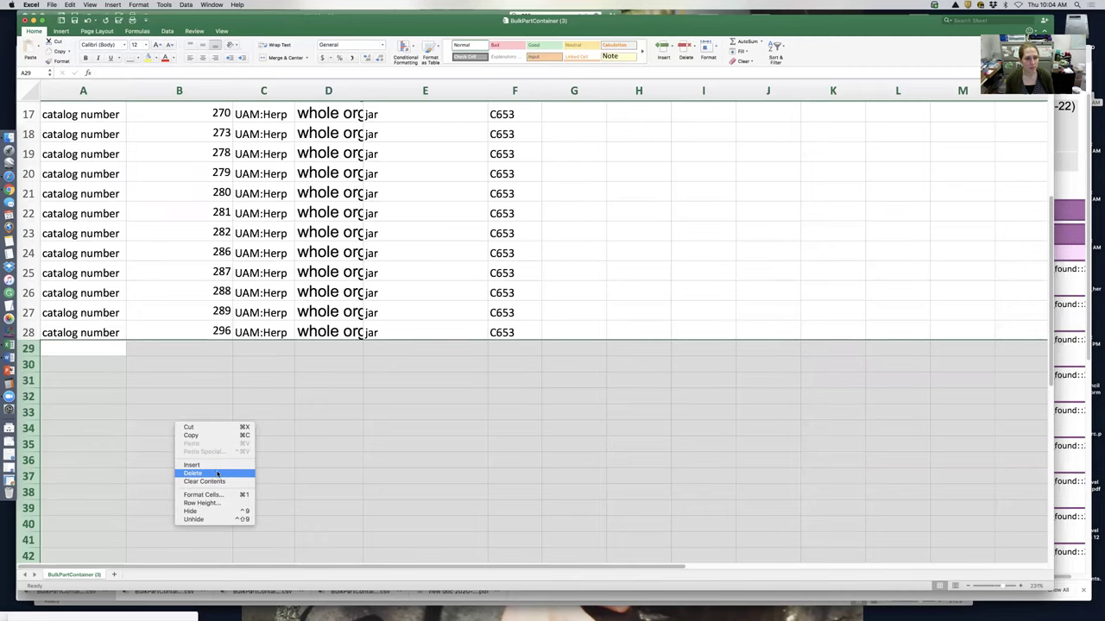
key(Escape)
click(196, 231)
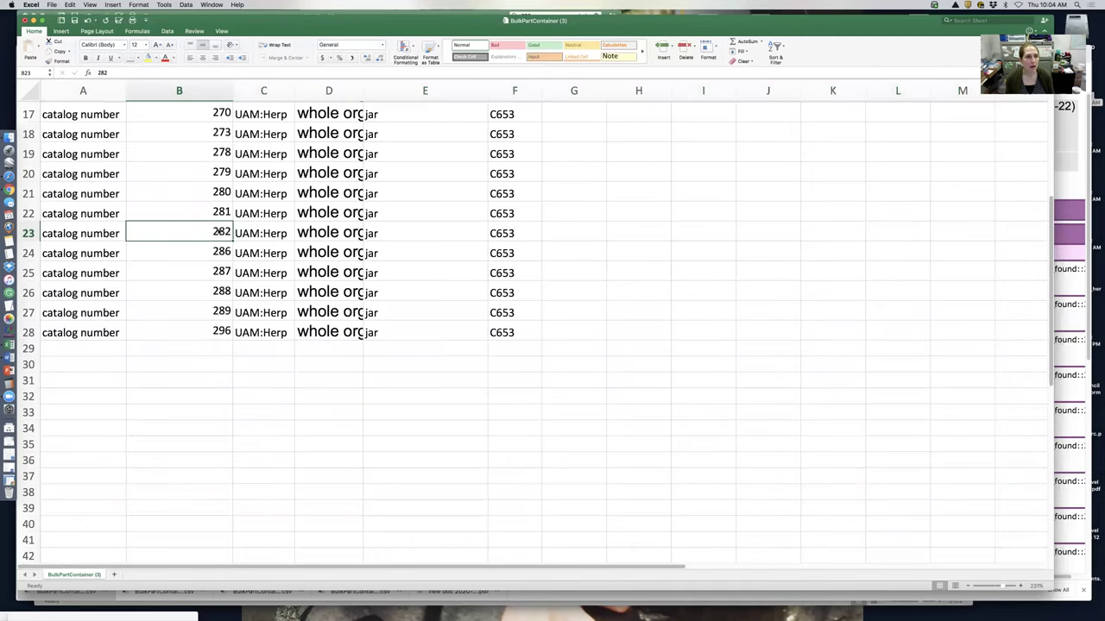
click(74, 22)
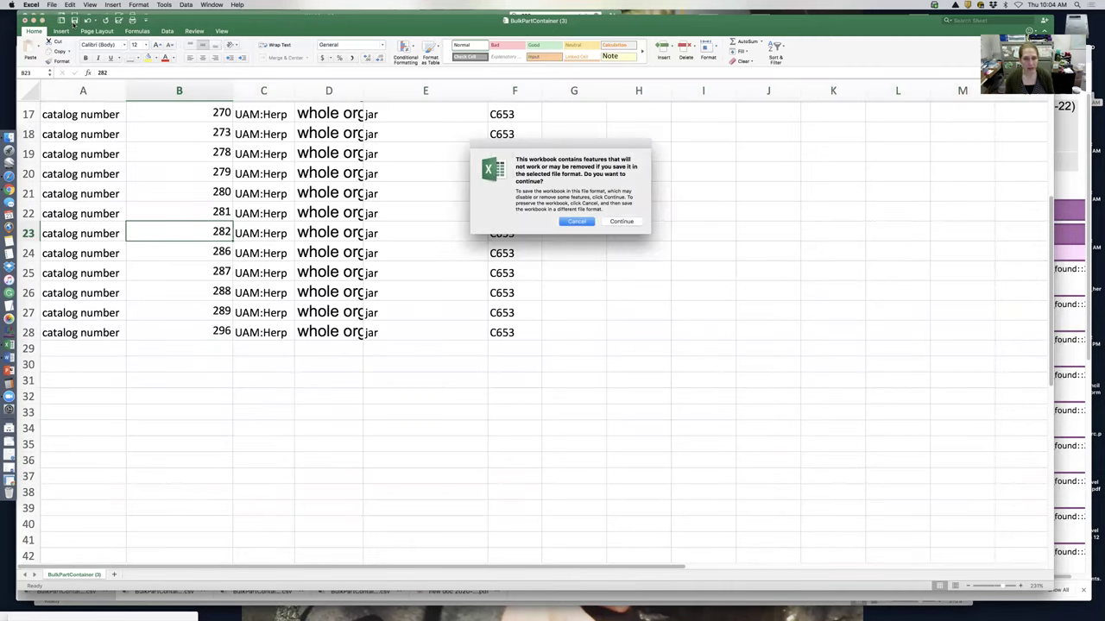
click(628, 223)
- Reopen the Parts>>Containers batch tool in Arctos and upload BulkPartContainer (3).csv
click(1070, 198)
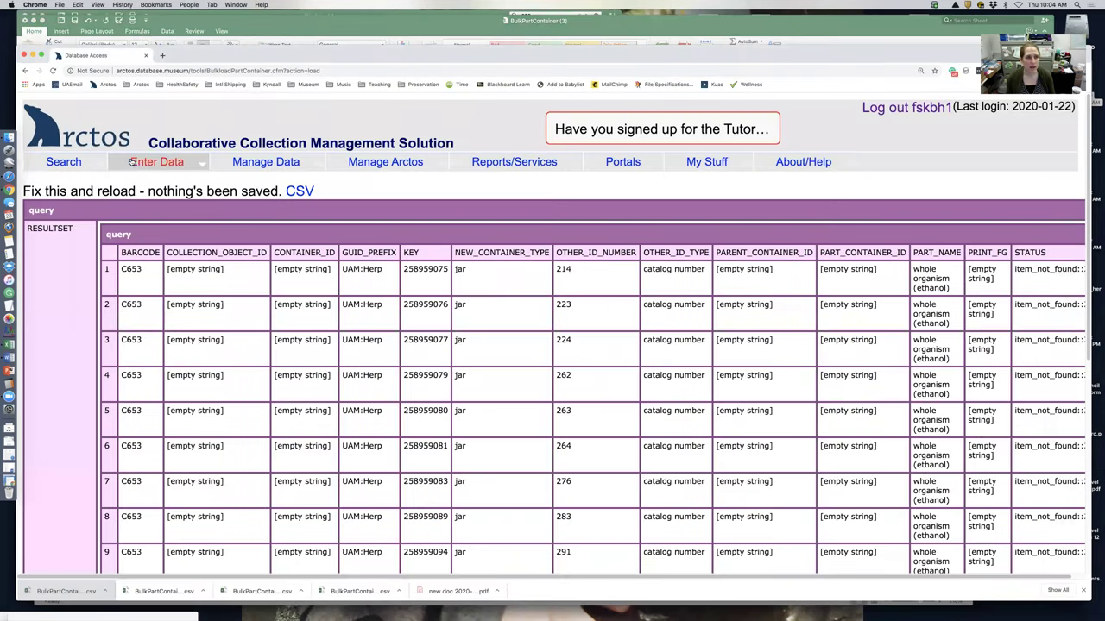
mouse_move(131, 161)
mouse_move(144, 217)
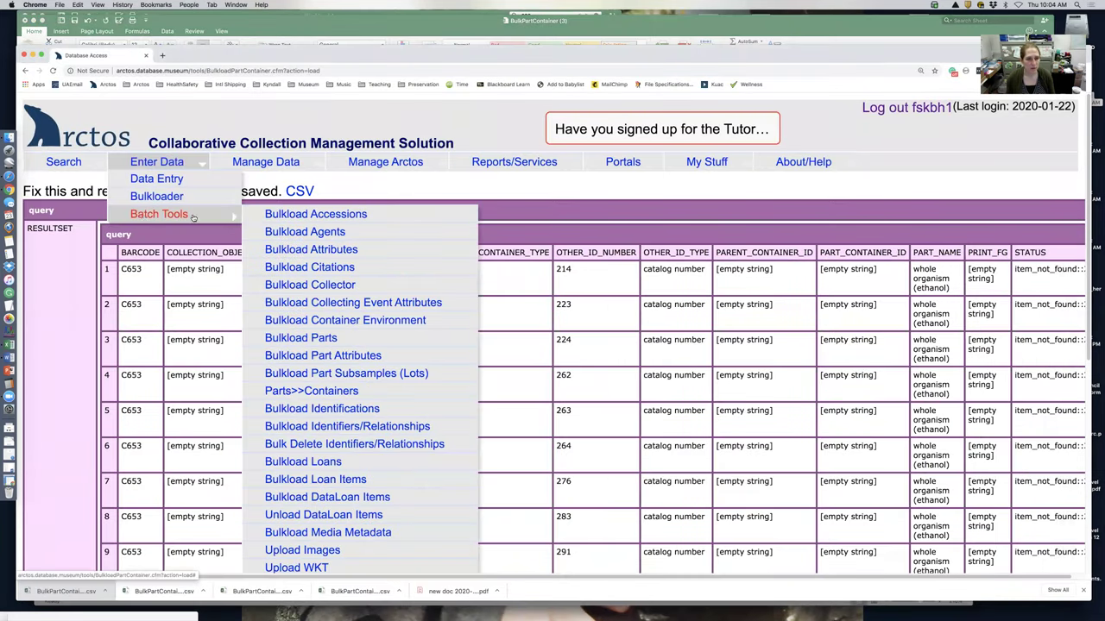
click(337, 392)
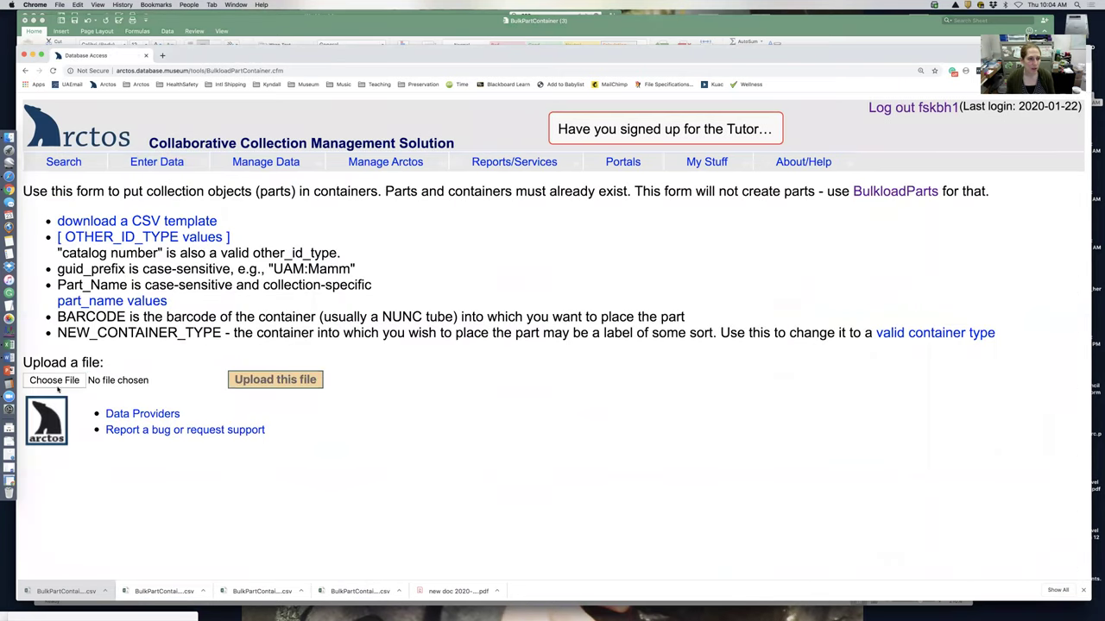
click(55, 381)
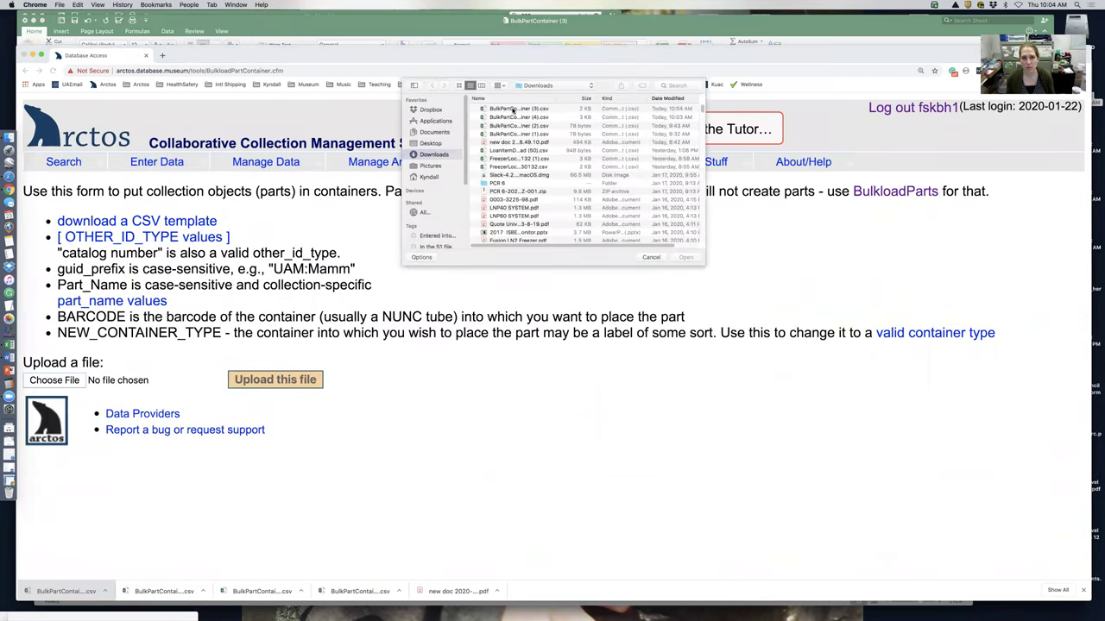
click(514, 110)
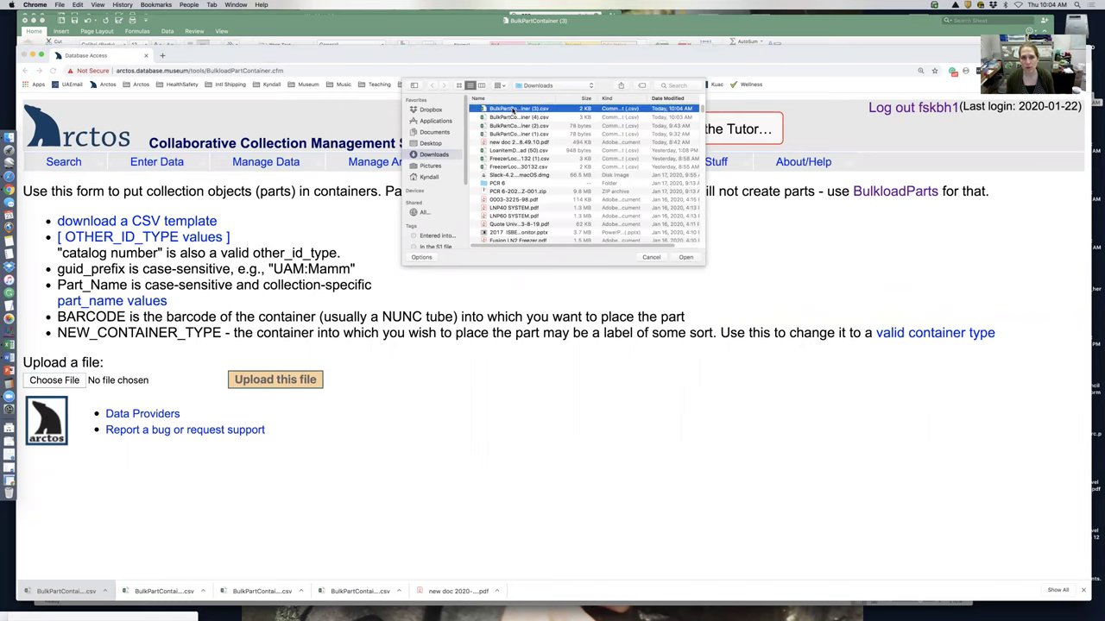
click(684, 258)
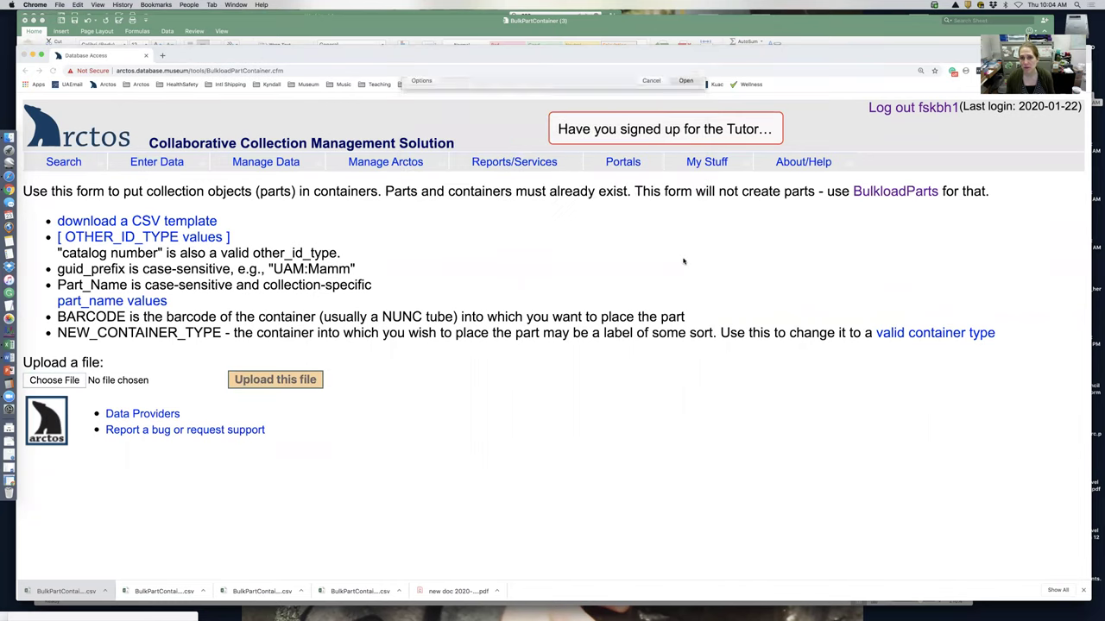
click(257, 381)
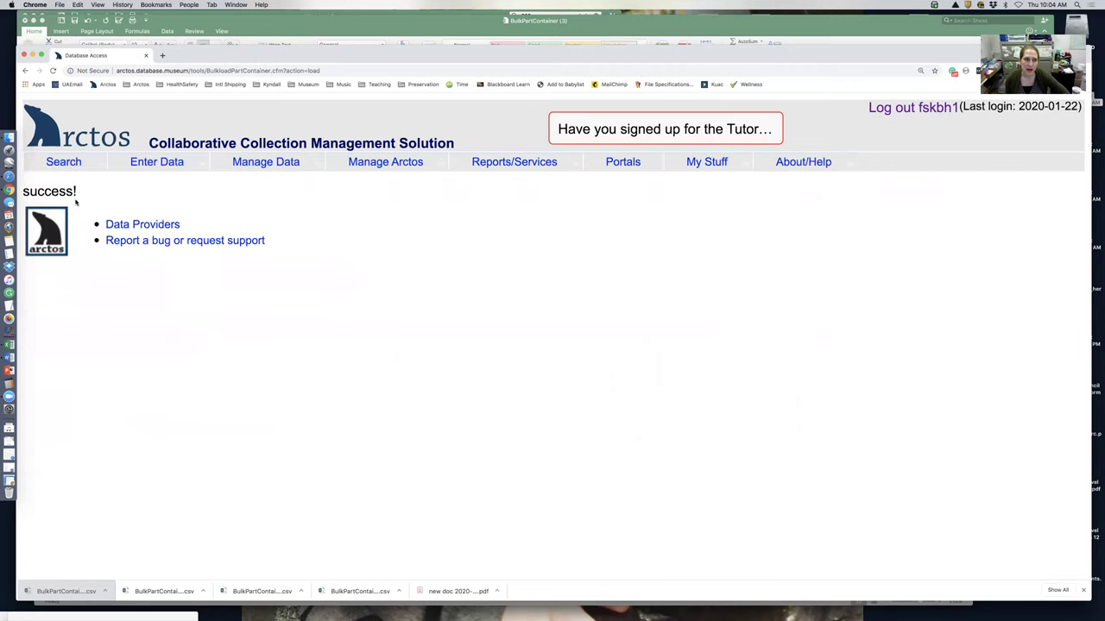
- Open Find Container in Arctos and search for the container with barcode C653
mouse_move(53, 166)
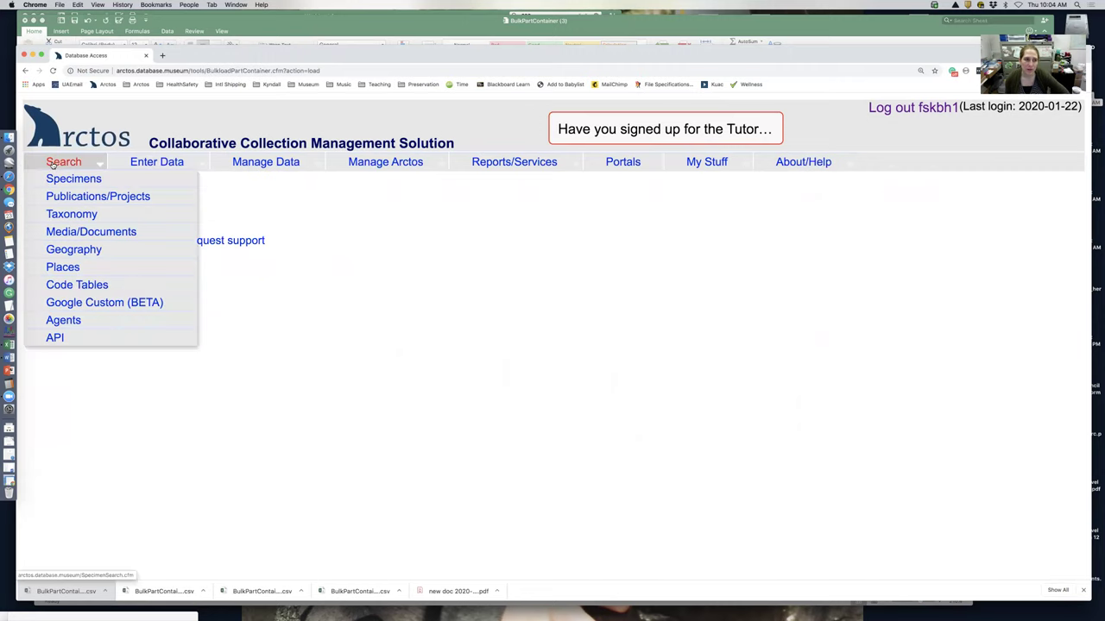
mouse_move(284, 167)
mouse_move(286, 218)
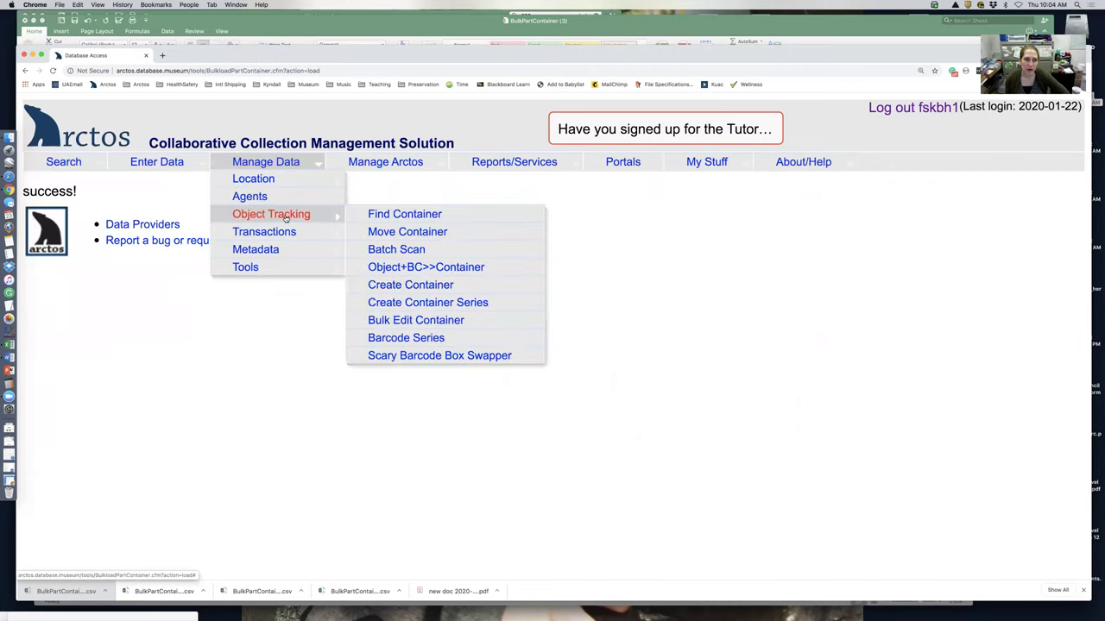
click(457, 216)
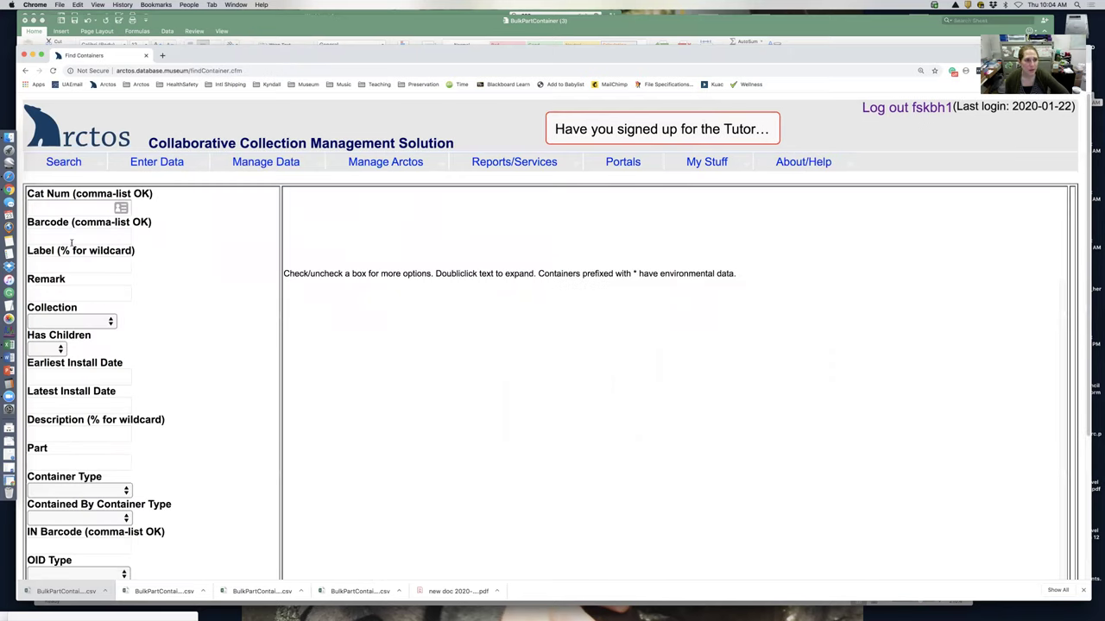
click(57, 231)
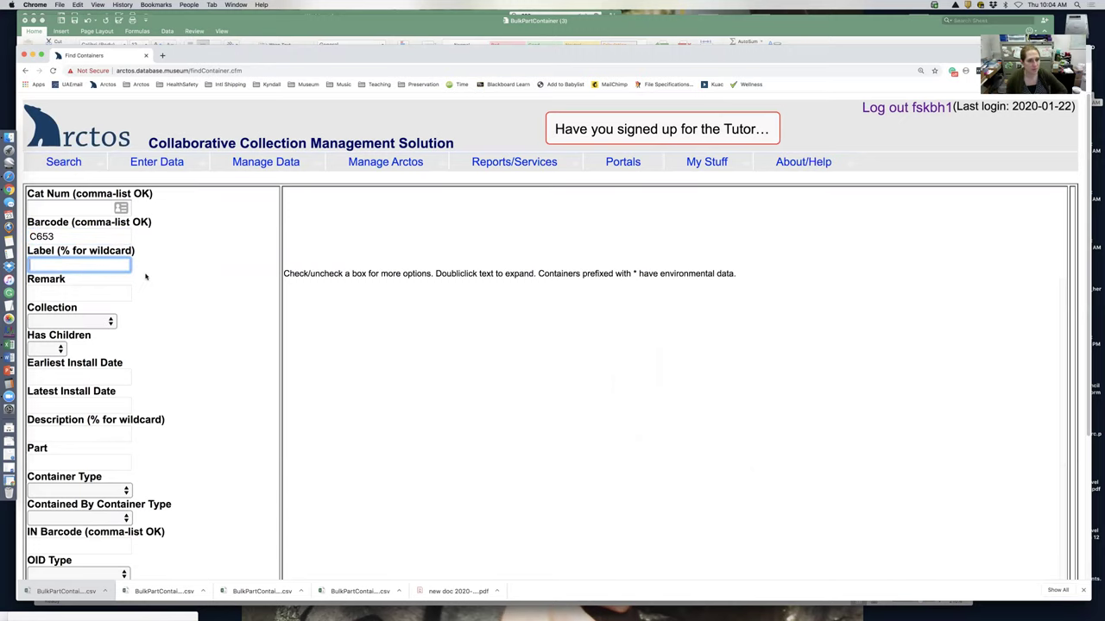
scroll(145, 276, down, 5)
click(53, 446)
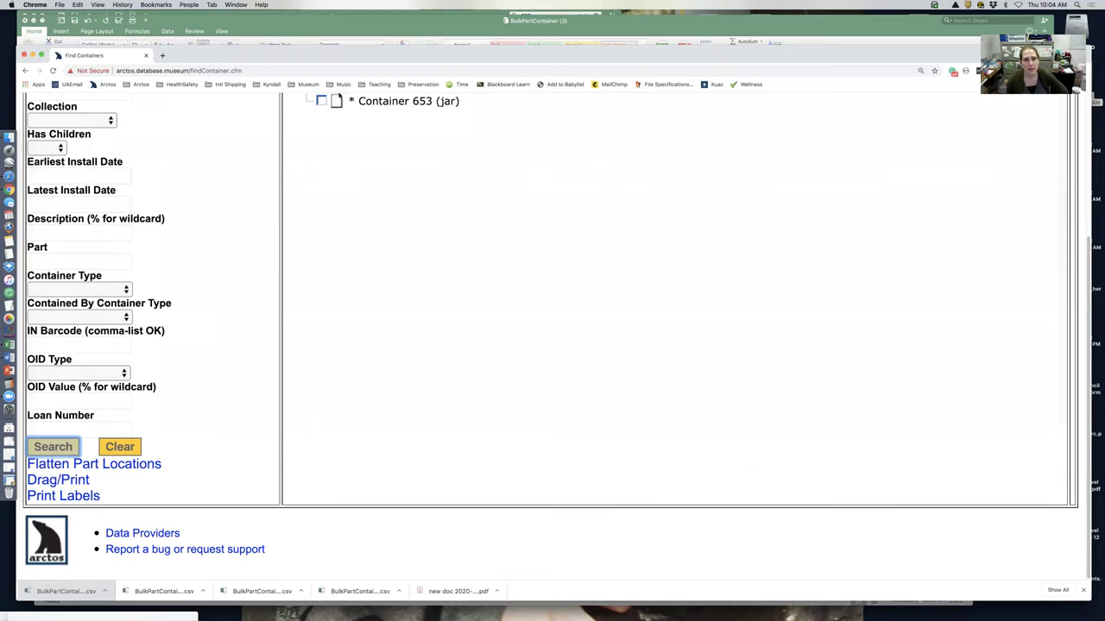
- Select Container 653 in the search results and open the listing of all collection objects in it
click(321, 101)
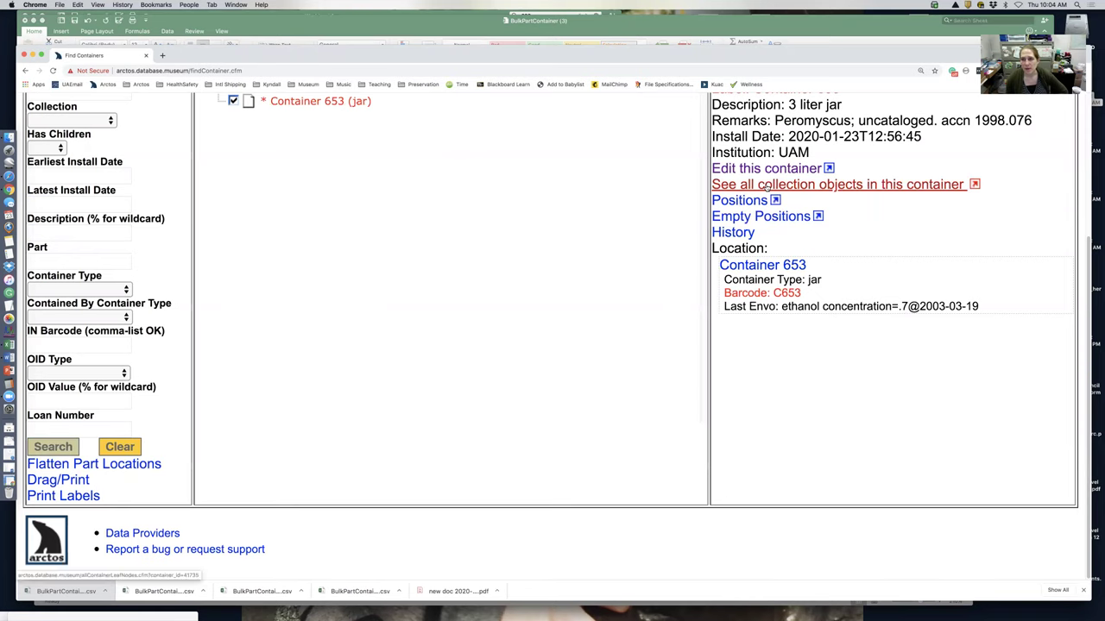
click(765, 186)
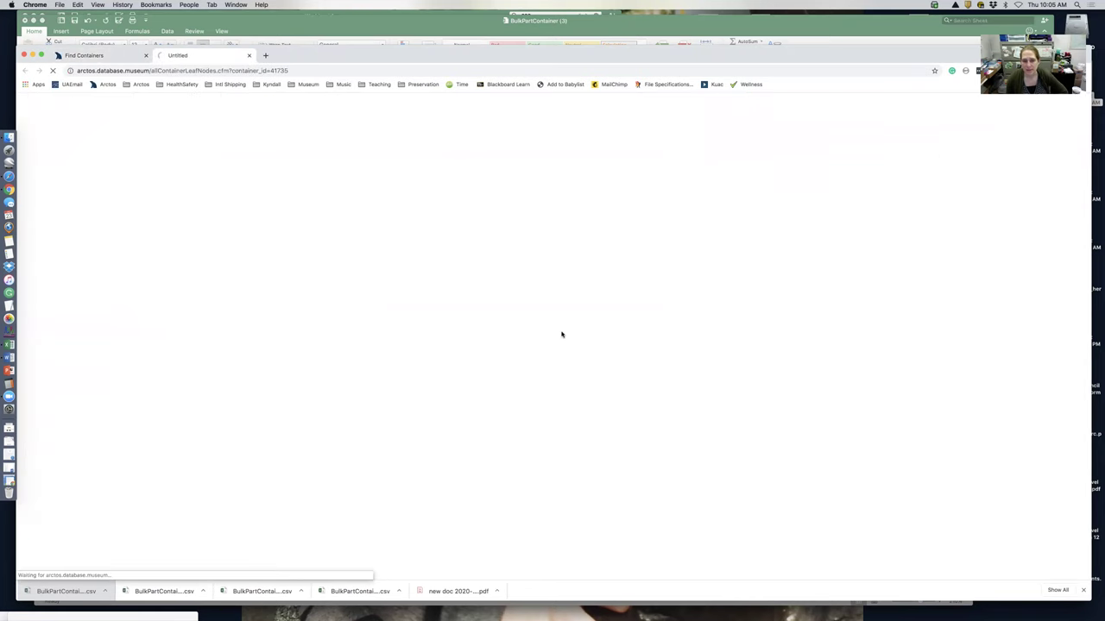